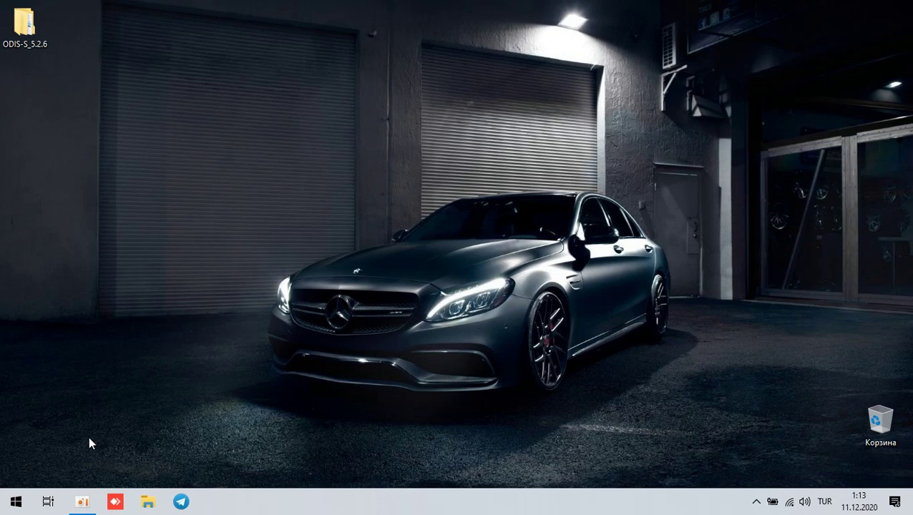
Step: Check the Windows edition, version and build in the About Windows information window and close it
key("super+r")
type("wi")
key("Return")
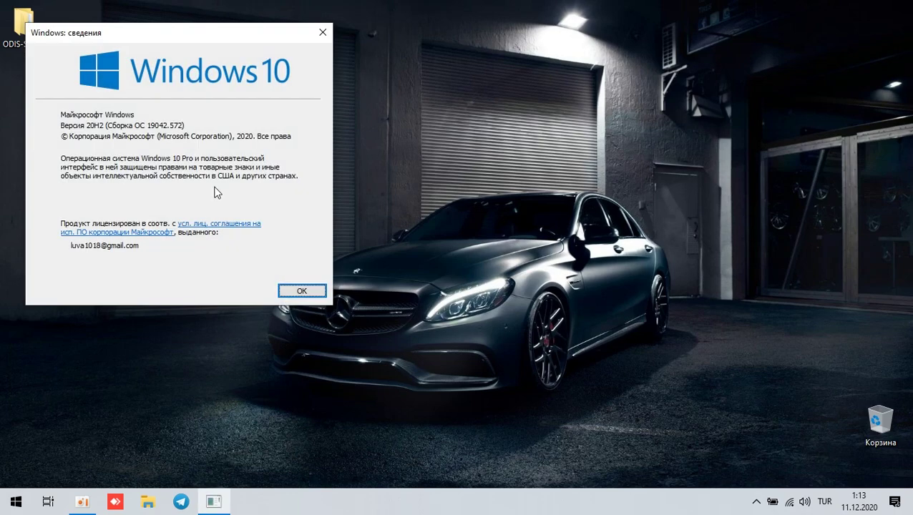
left_click(322, 32)
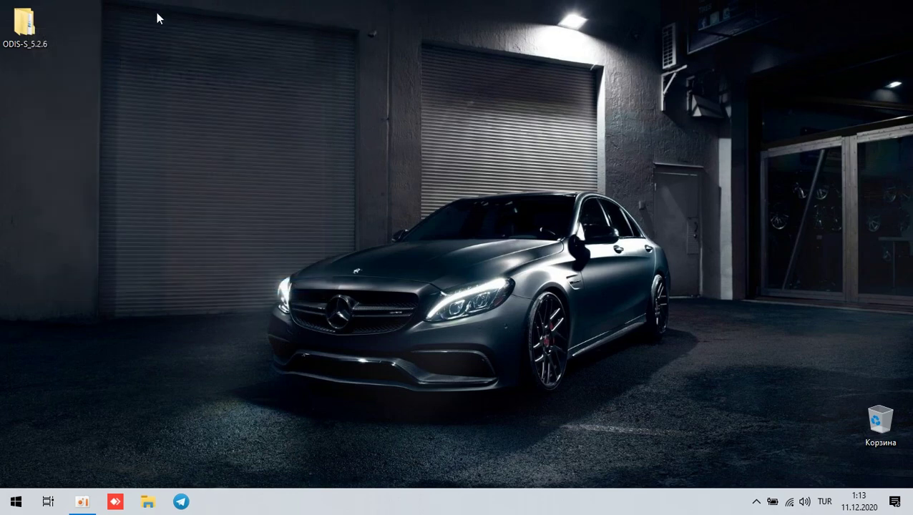
Step: Run the setup file in the 1.OffboardDiagSetup subfolder of ODIS-S_5.2.6 as administrator and minimize the folder window
double_click(27, 29)
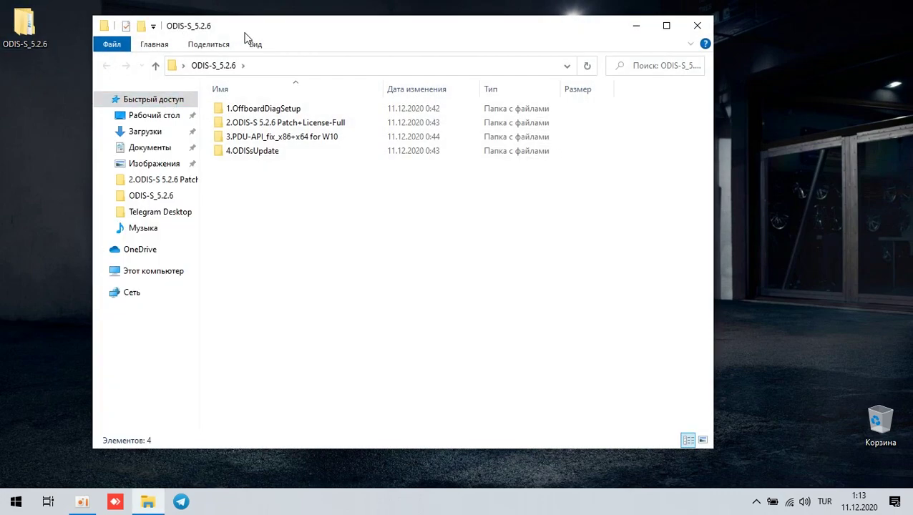
left_click_drag(315, 39, 498, 36)
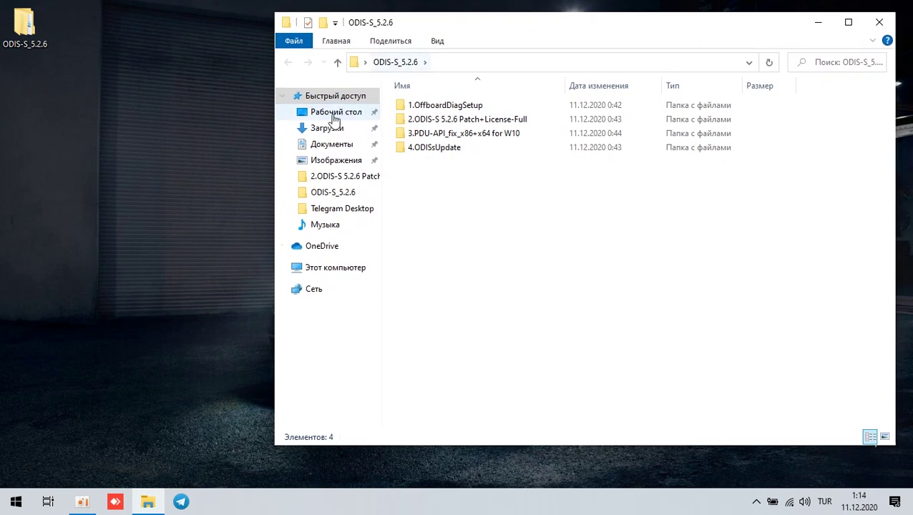
left_click_drag(275, 115, 491, 100)
left_click(688, 106)
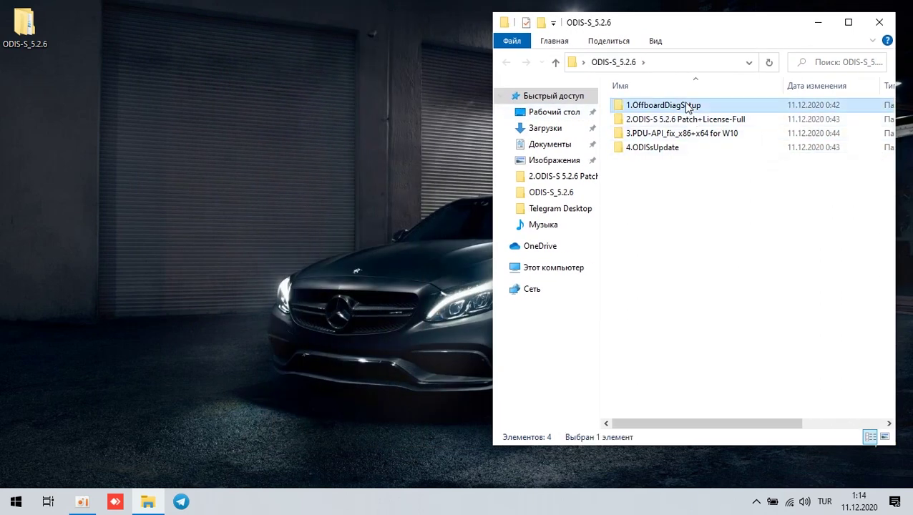
double_click(688, 106)
right_click(686, 106)
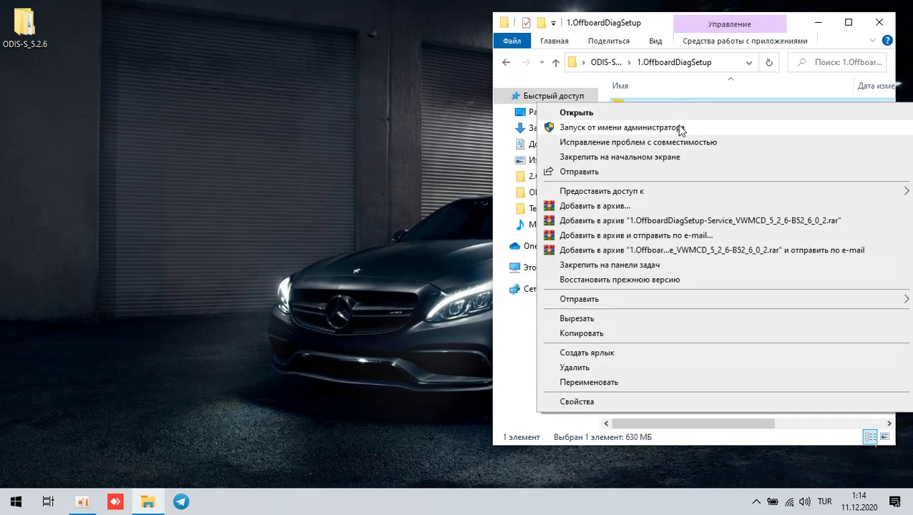
left_click(679, 127)
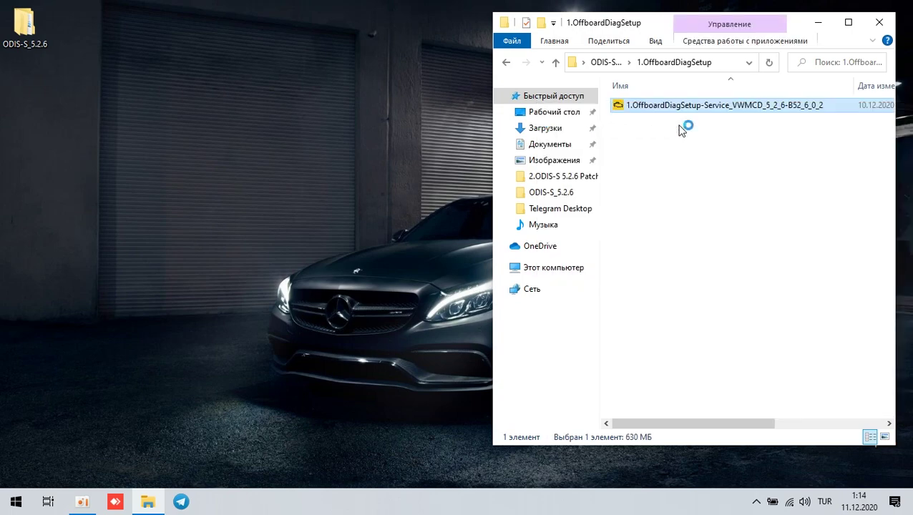
left_click(816, 23)
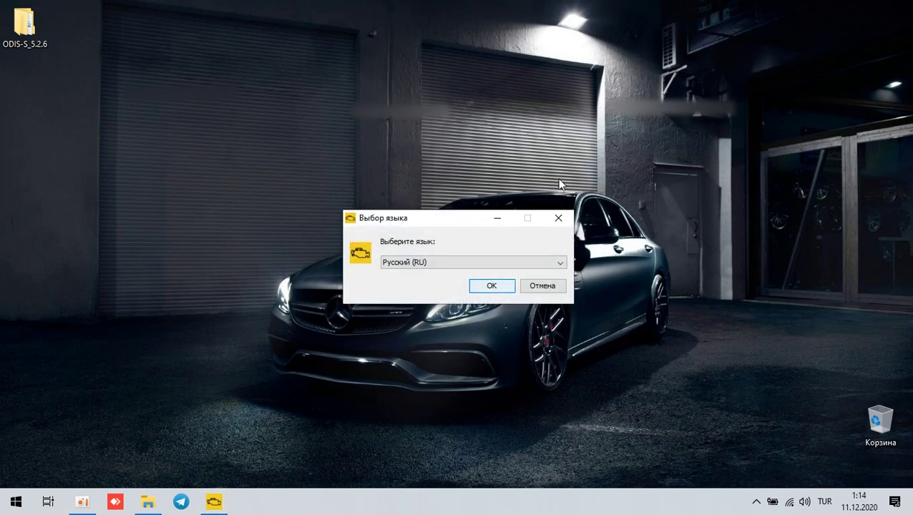
Step: Review the available installer languages and confirm Русский (RU)
left_click(500, 266)
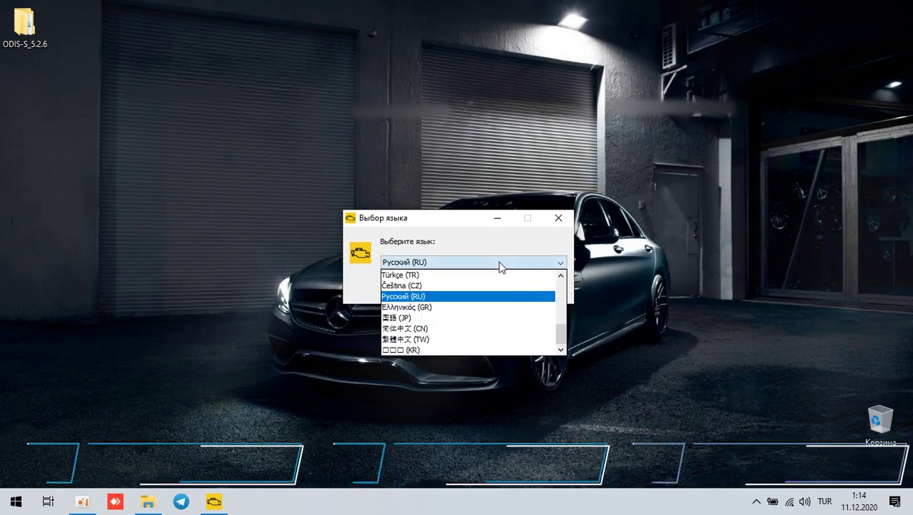
mouse_move(564, 343)
left_mouse_down()
mouse_move(564, 281)
mouse_move(563, 340)
left_mouse_up()
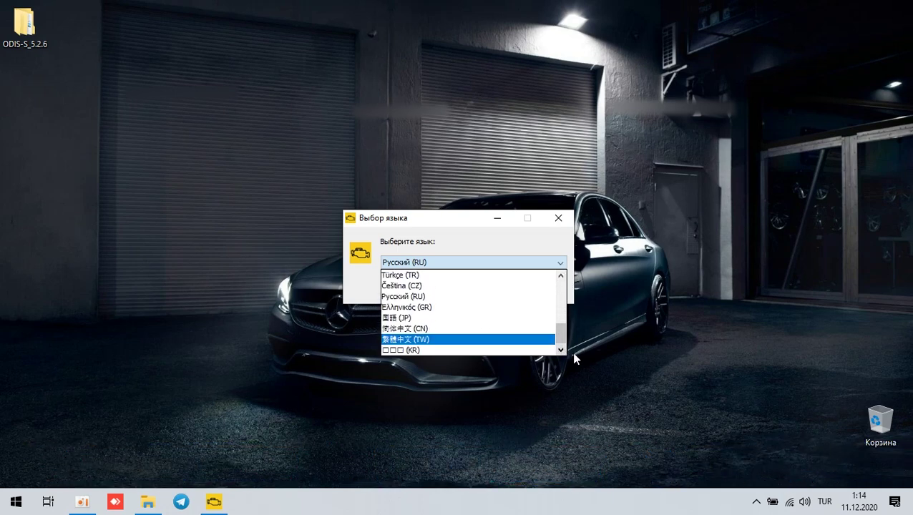
left_click(633, 368)
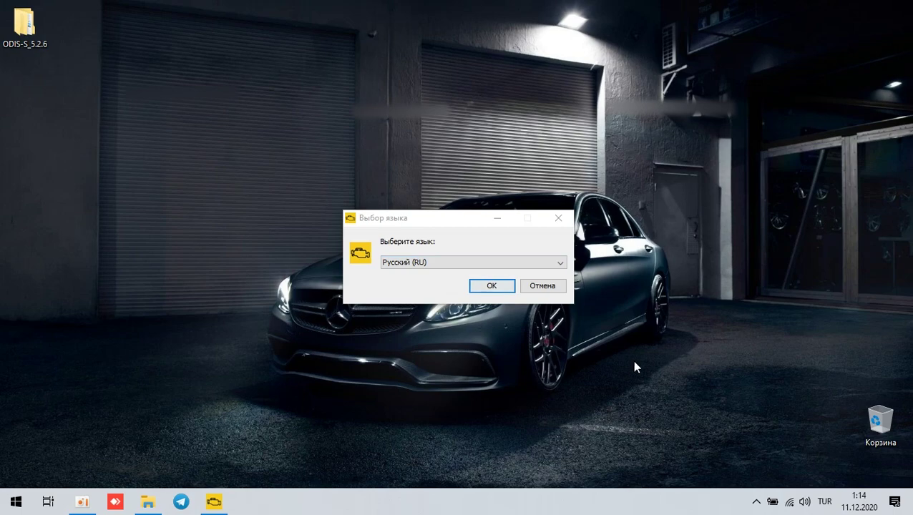
left_click(495, 284)
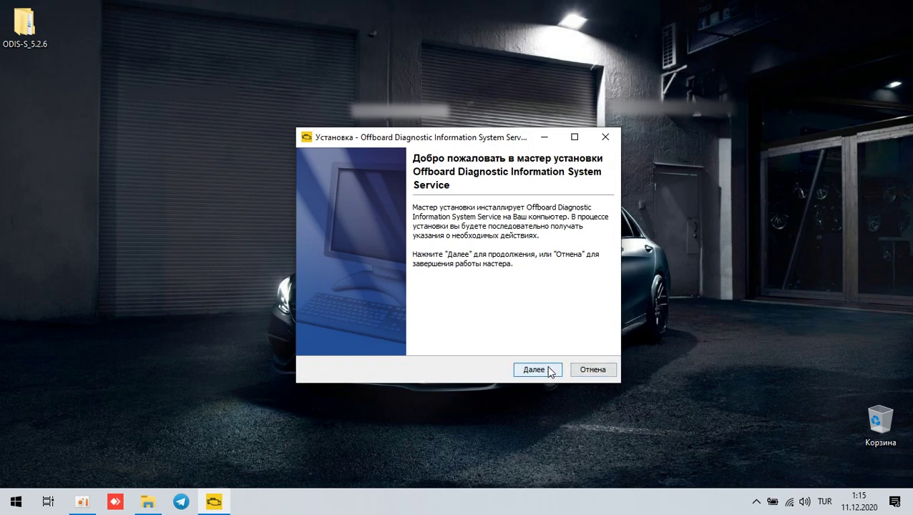
Step: Start the setup wizard and accept the default folders, including C:\ODIS-DIAG-MODULES for the diagnostic components
left_click(547, 370)
left_click(547, 369)
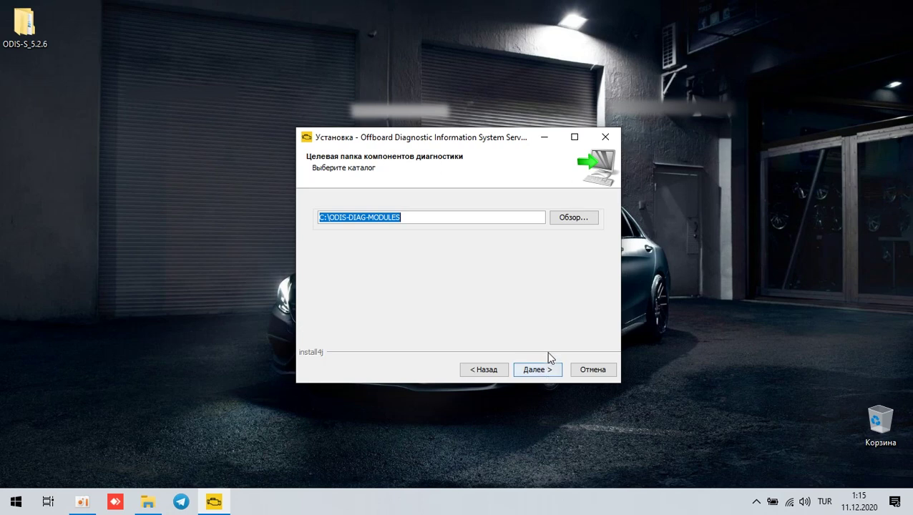
left_click(533, 372)
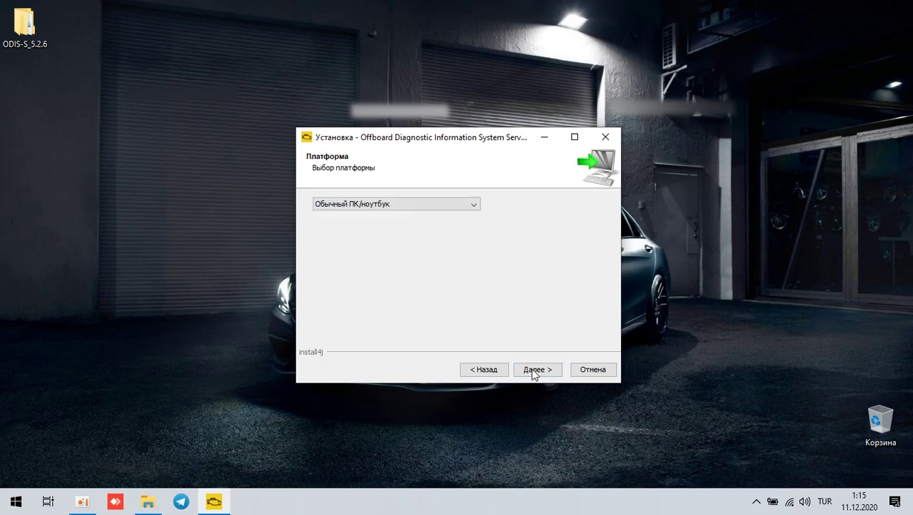
Step: Choose "Обычный ПК/ноутбук" as the installation platform and continue to the diagnostic interface page
left_click(380, 204)
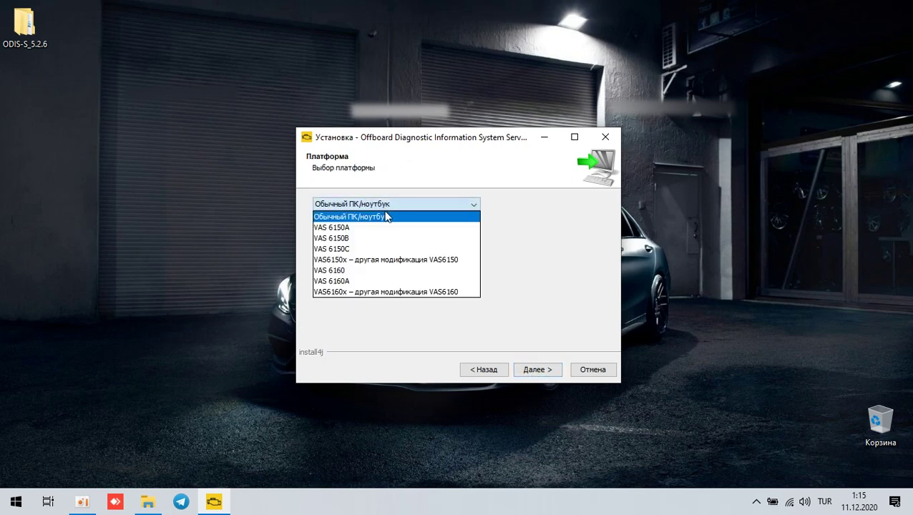
left_click(364, 223)
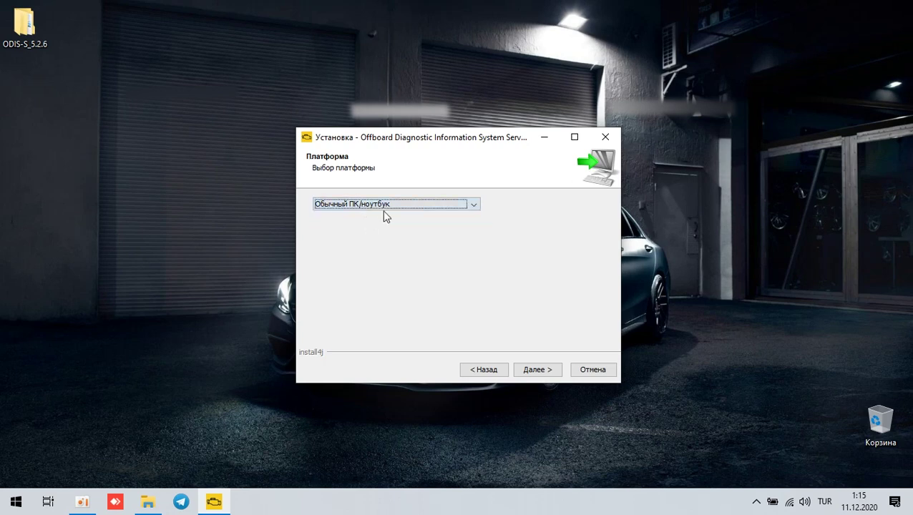
left_click(531, 369)
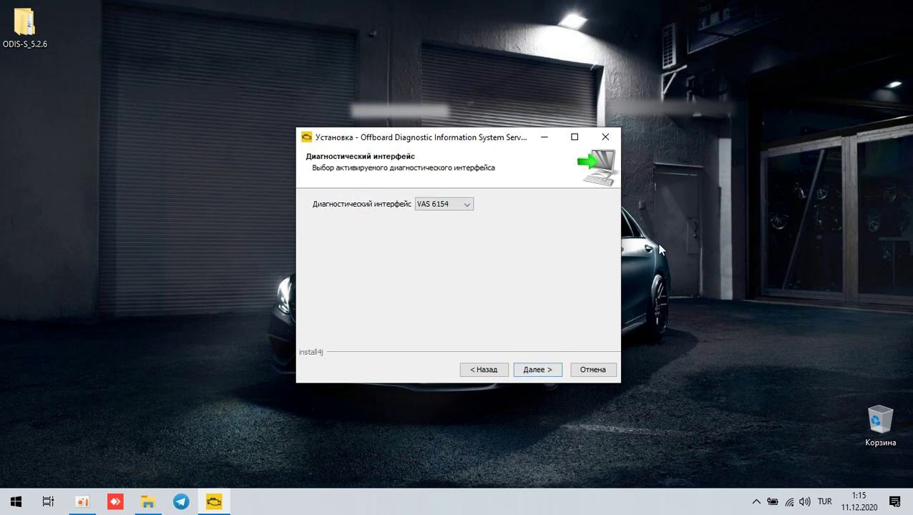
Step: Set the diagnostic interface to PassThru and continue to the license file page
left_click(444, 205)
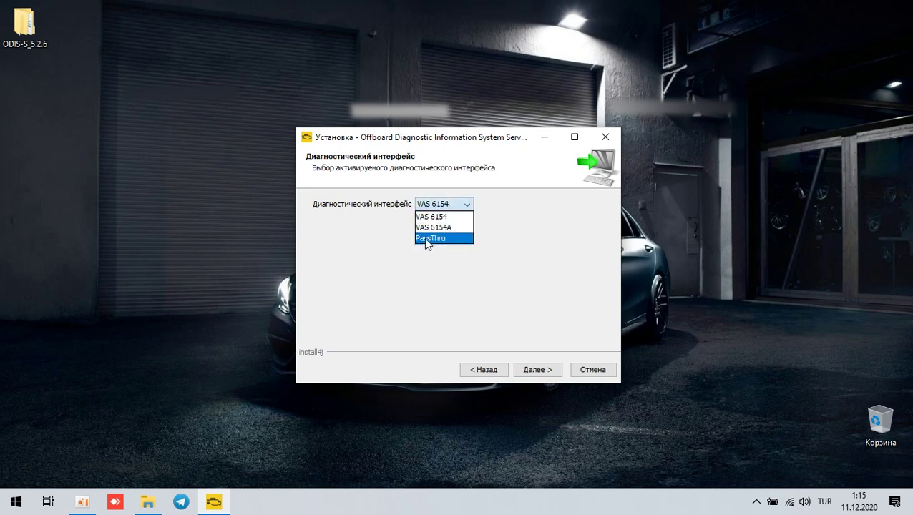
left_click(429, 239)
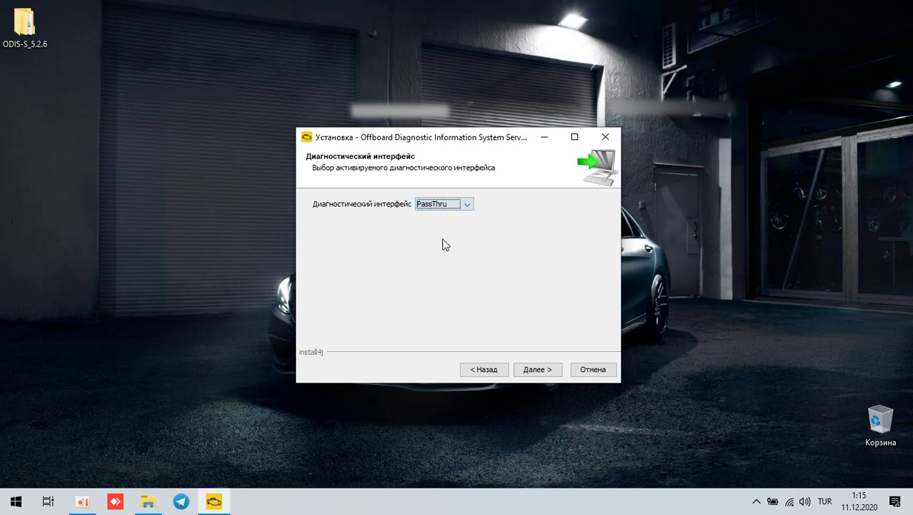
left_click(542, 370)
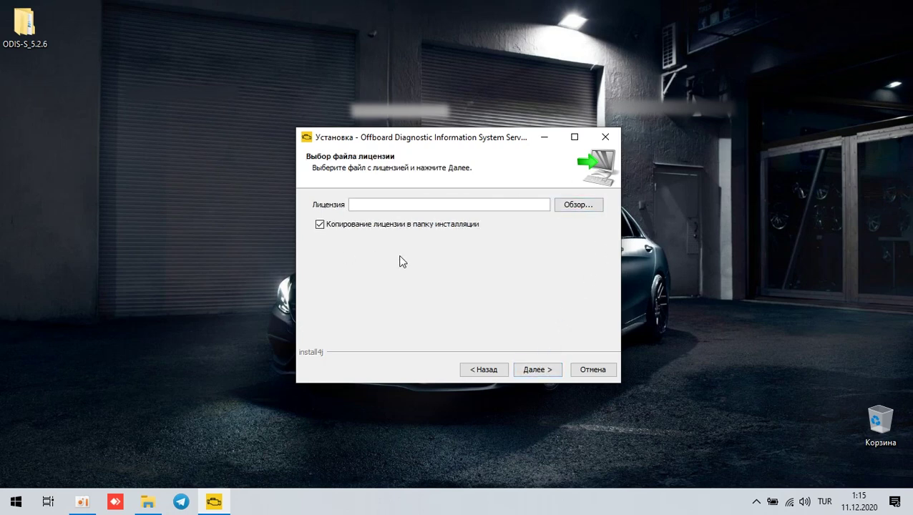
Step: Load license.dat from the 2.ODIS-S 5.2.6 Patch+License-Full folder as the license file and continue
left_click(572, 207)
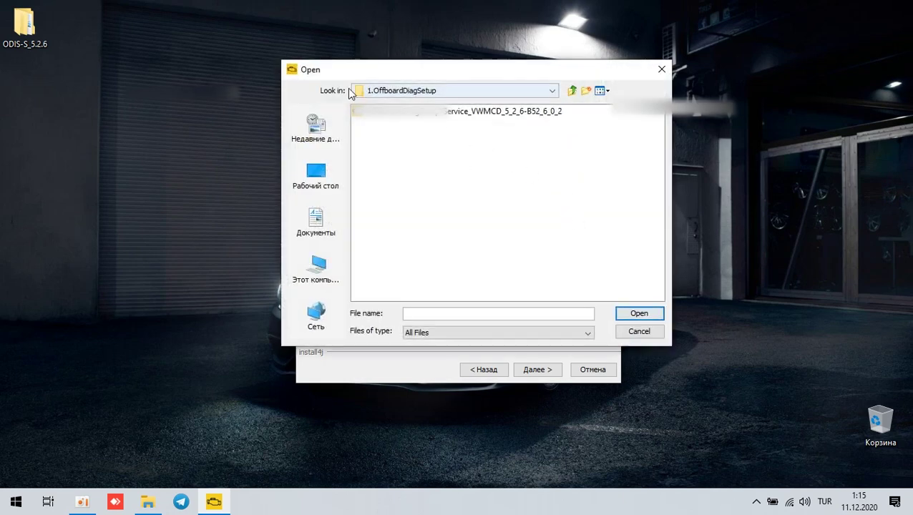
left_click(313, 156)
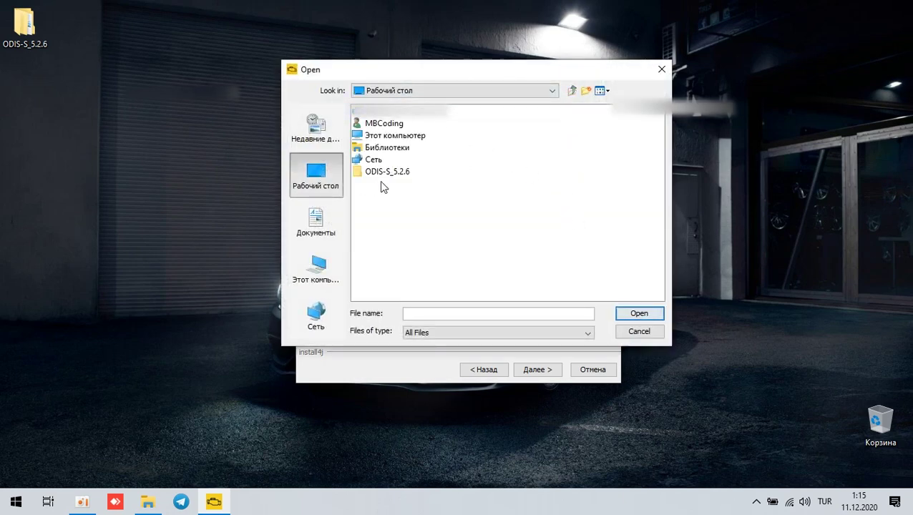
double_click(390, 171)
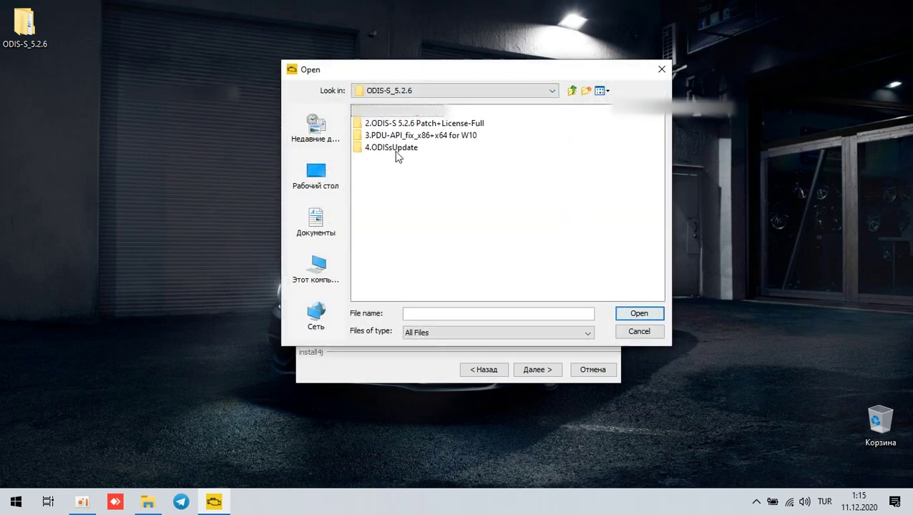
double_click(395, 124)
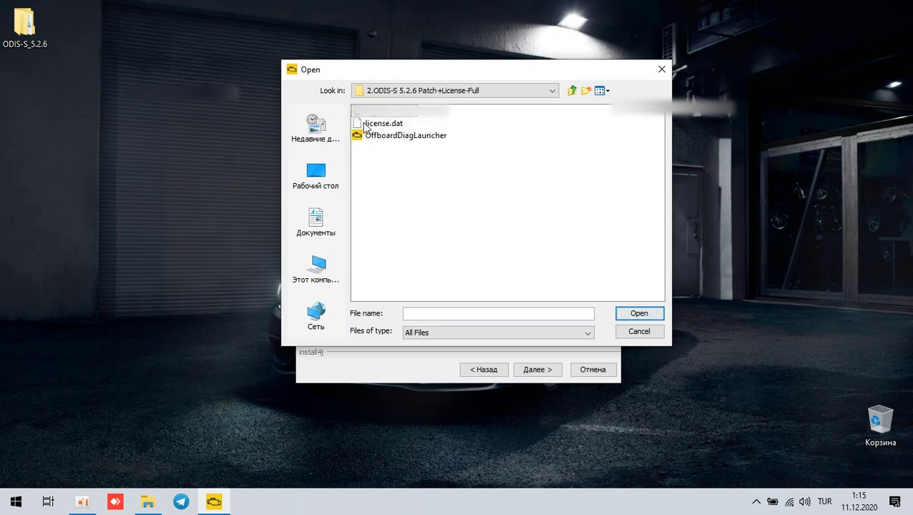
double_click(25, 25)
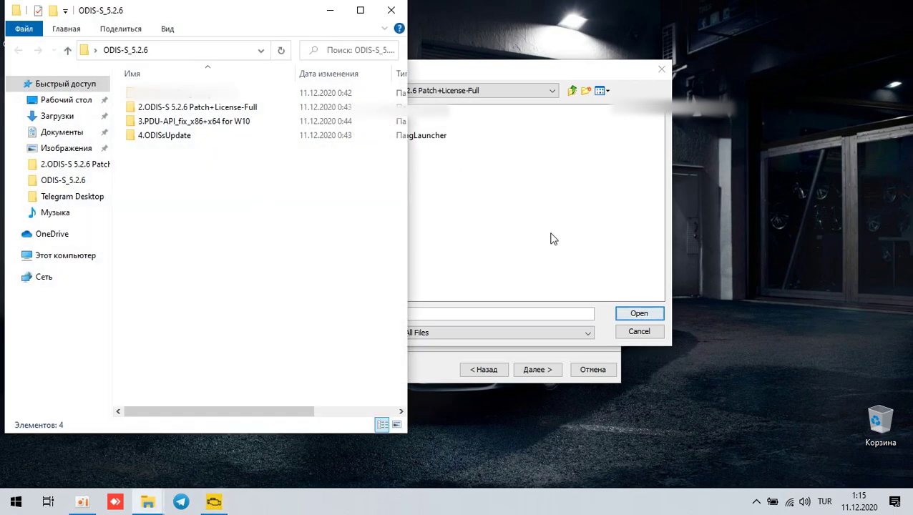
double_click(161, 108)
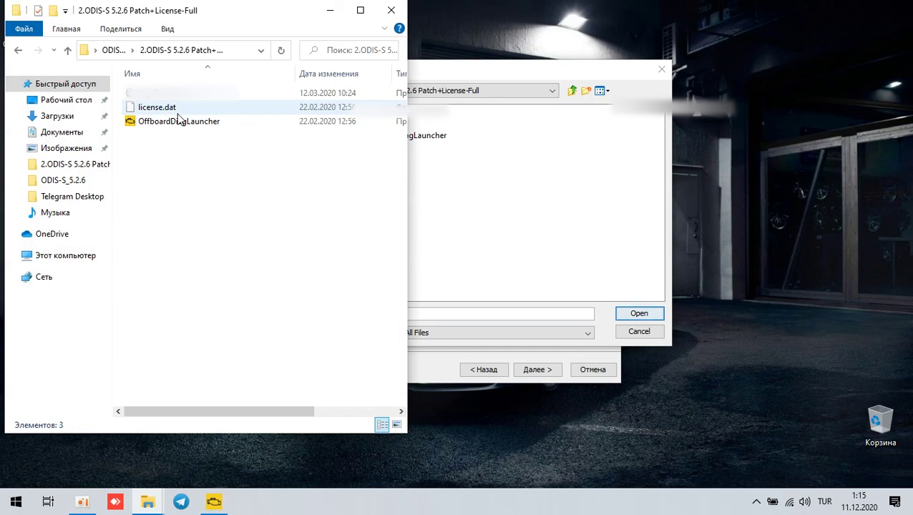
left_click(383, 13)
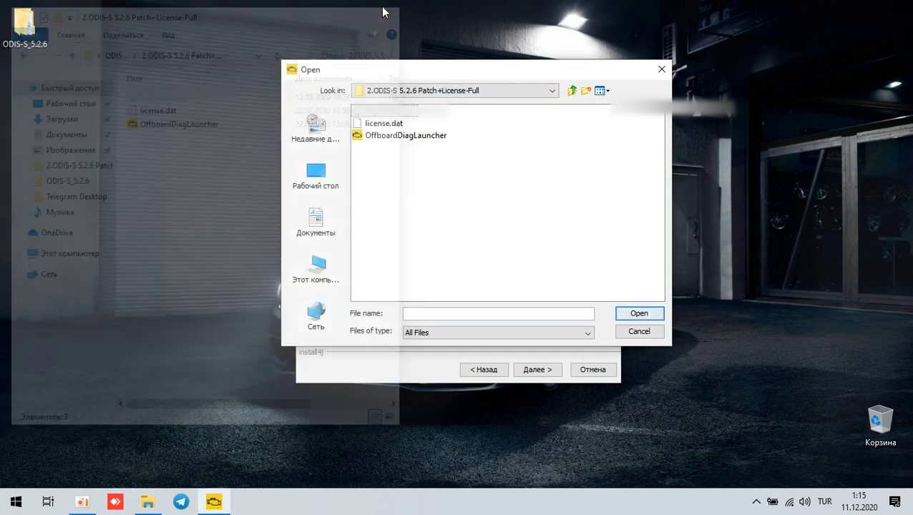
double_click(383, 125)
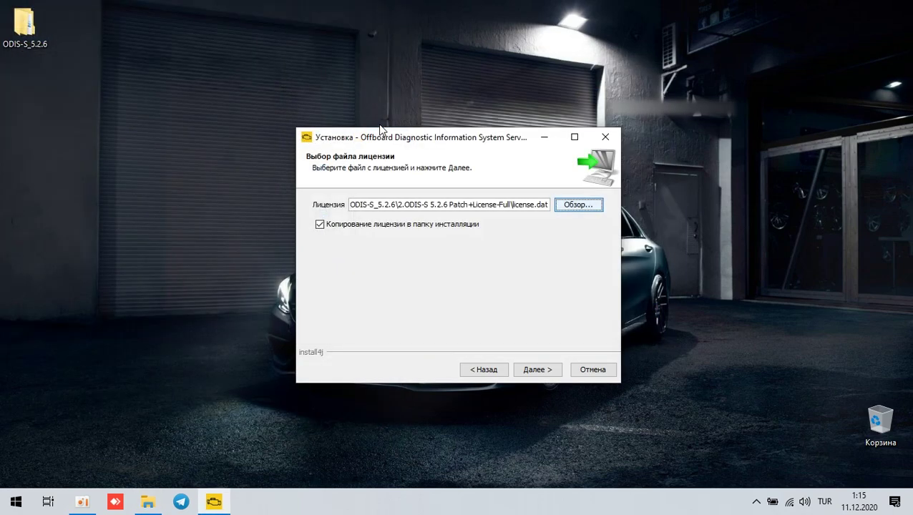
left_click(537, 370)
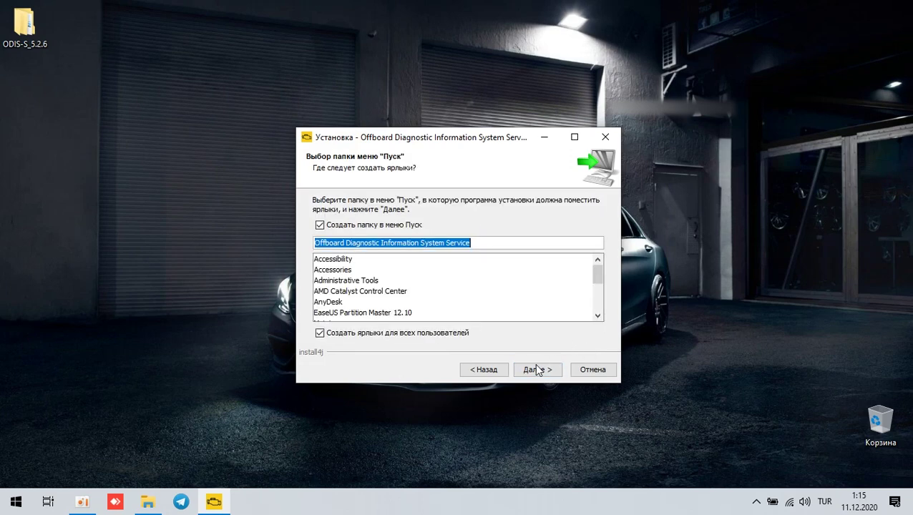
Step: Install with the default Start menu folder and shortcuts for all users, and finish the setup wizard
left_click(534, 371)
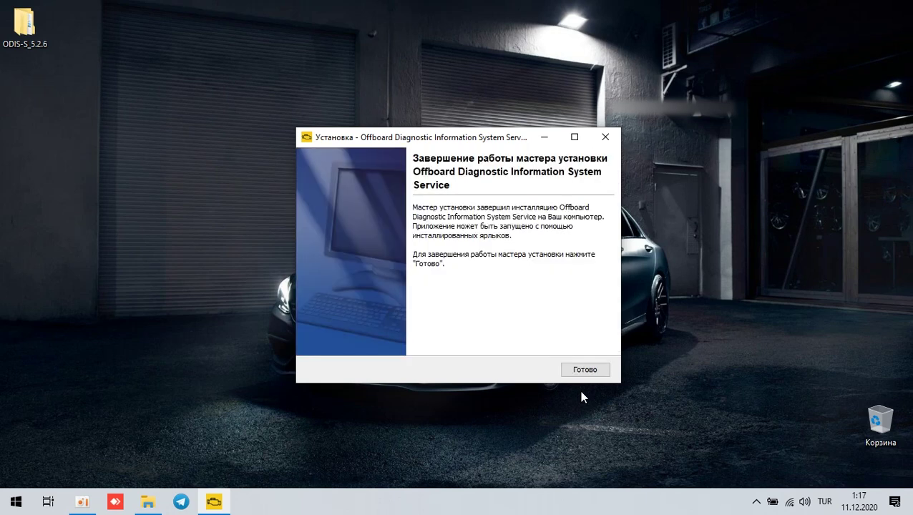
left_click(601, 371)
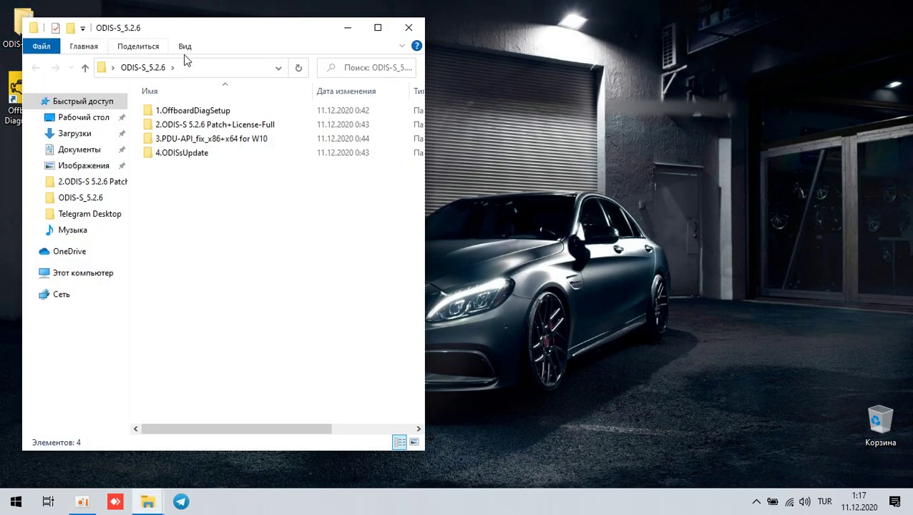
Step: Copy the OffboardDiagLauncher application from the 2.ODIS-S 5.2.6 Patch+License-Full folder
left_click_drag(230, 31, 700, 29)
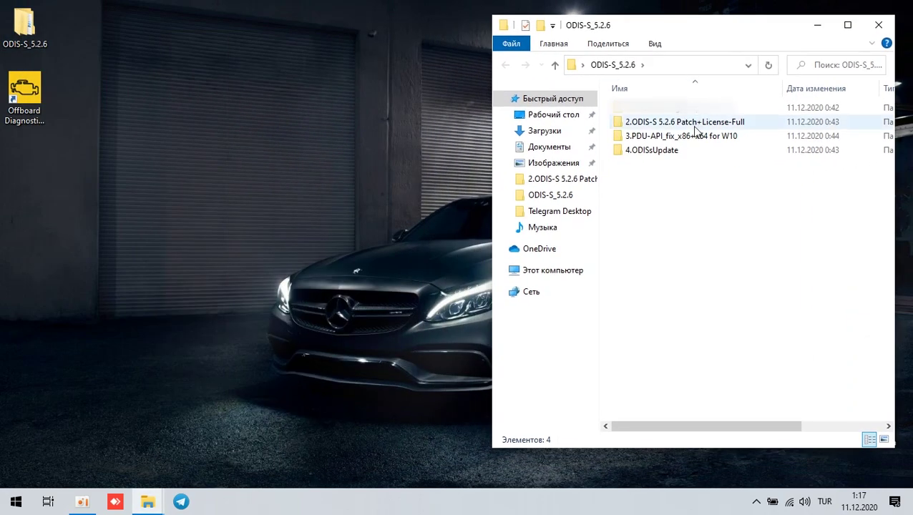
double_click(688, 123)
left_click(671, 135)
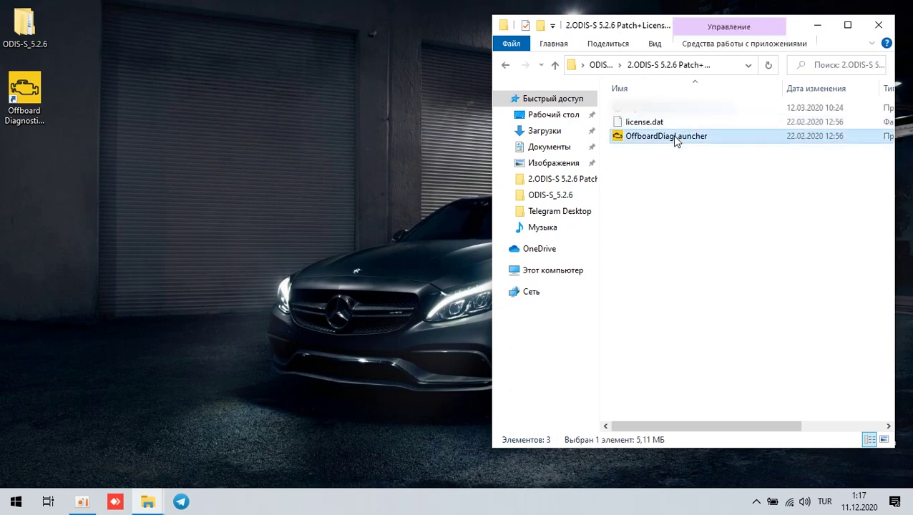
right_click(671, 135)
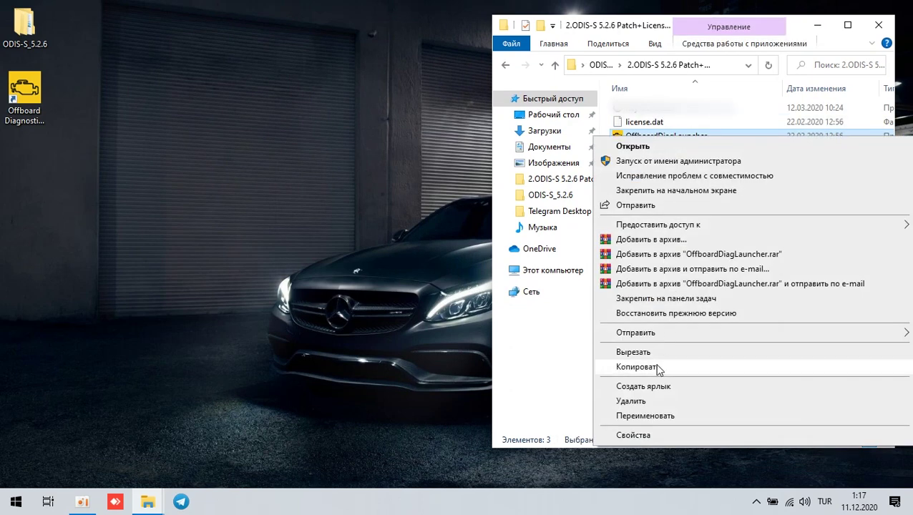
left_click(636, 367)
Step: Open the Offboard Diagnostic Information System shortcut's file location, replace OffboardDiagLauncher.exe there with the copied one, and close that folder
left_click(31, 90)
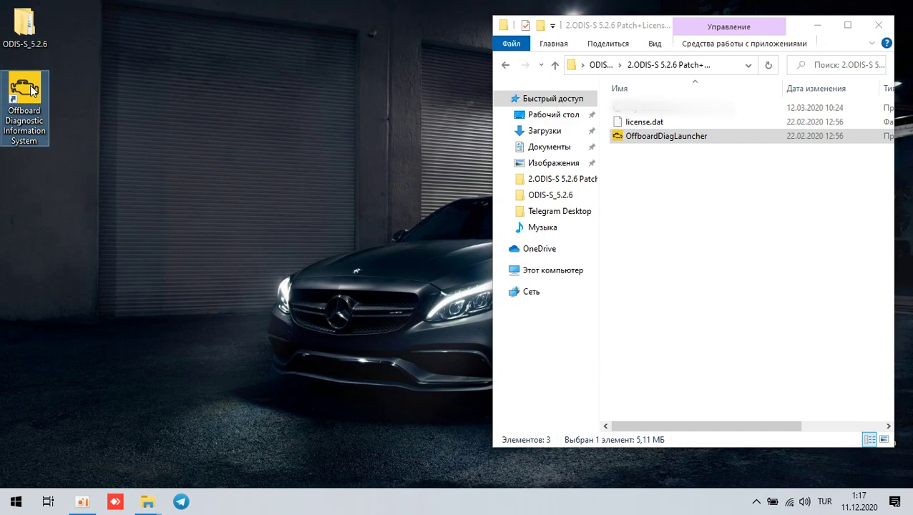
right_click(32, 90)
left_click(82, 112)
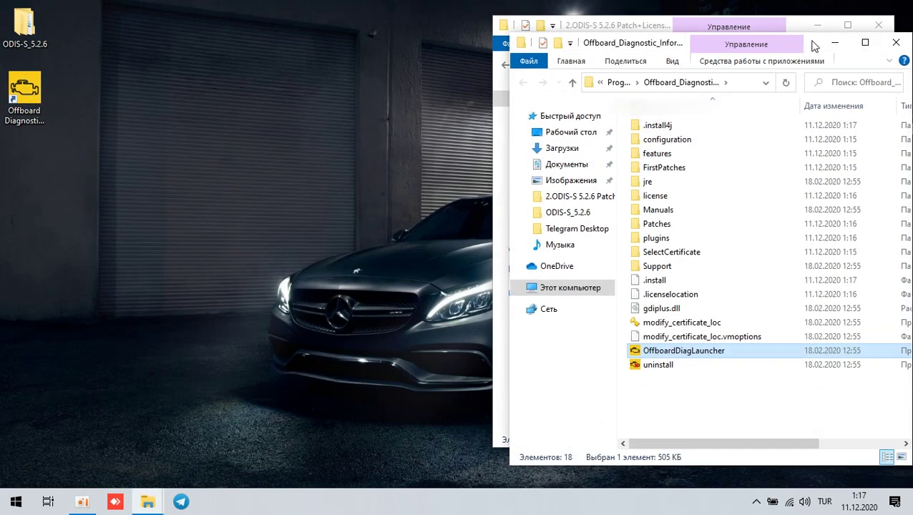
left_click_drag(807, 44, 515, 25)
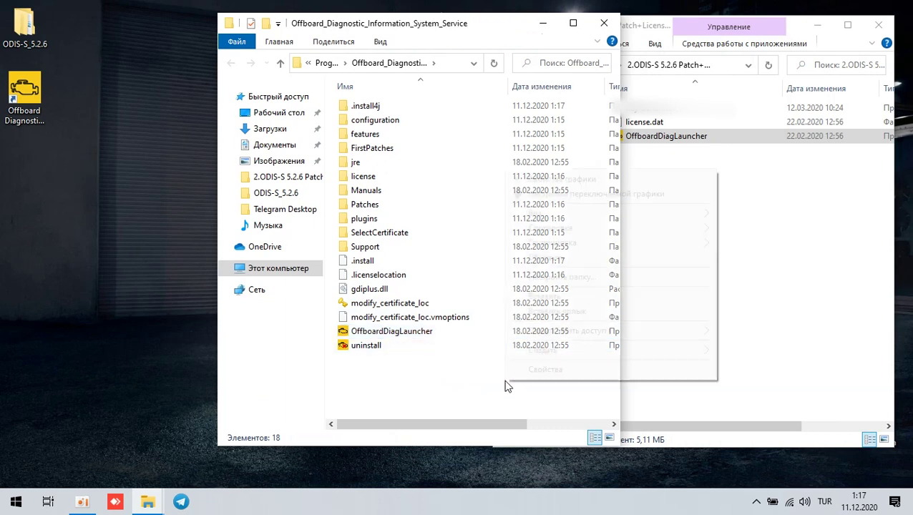
right_click(504, 386)
left_click(552, 299)
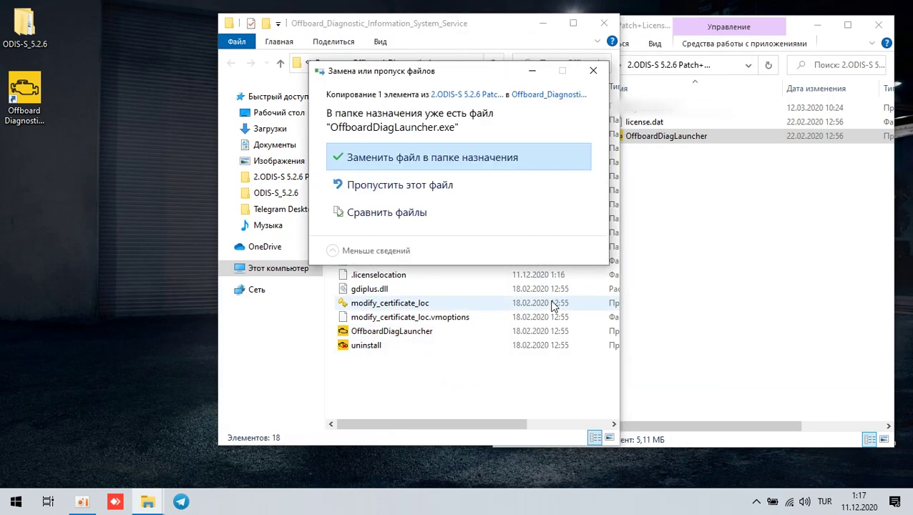
left_click(419, 157)
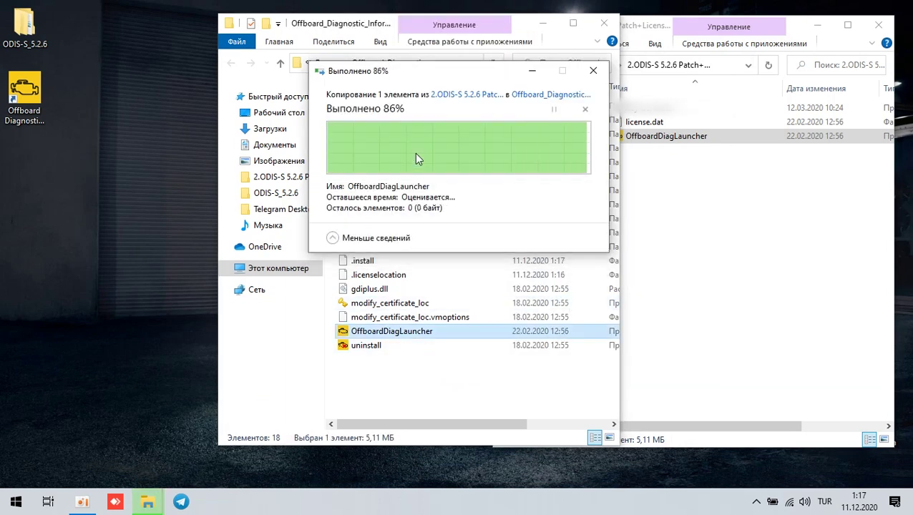
left_click(603, 23)
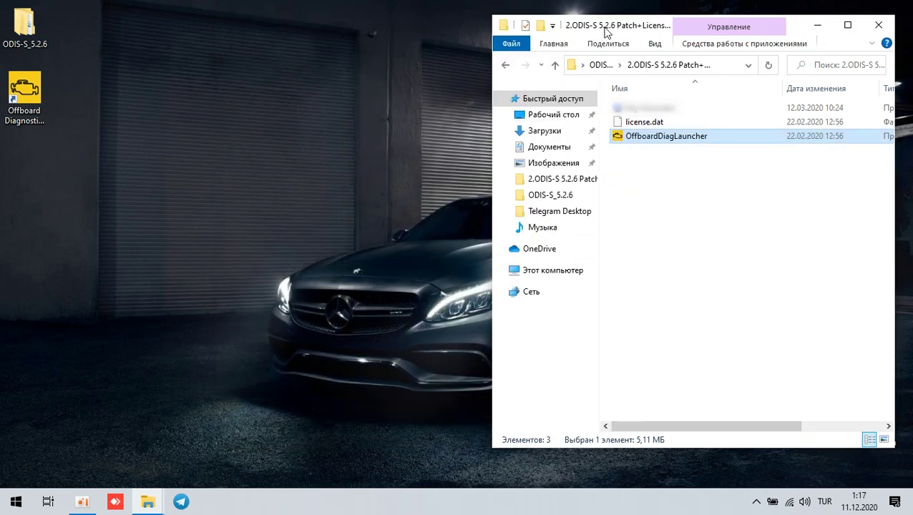
Step: Run D-PDU_APISetup from the 3.PDU-API_fix_x86+x64 for W10 folder as administrator
left_click(599, 64)
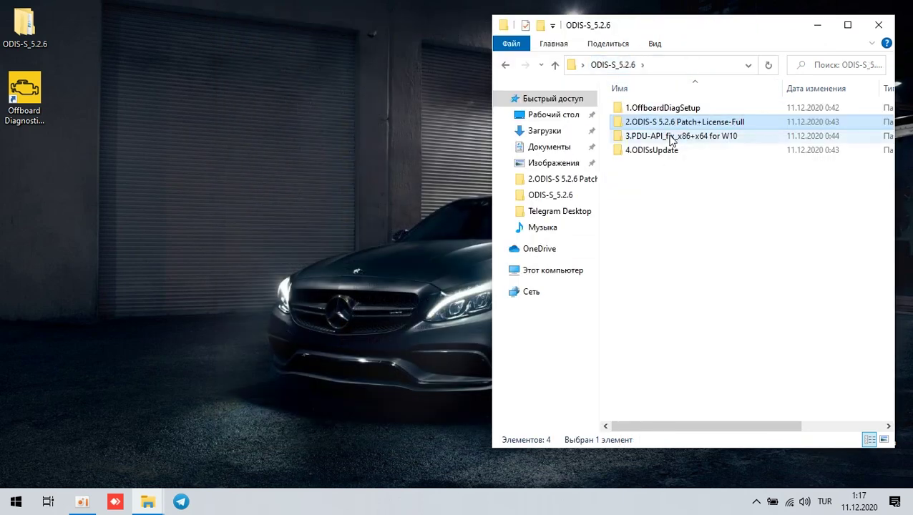
double_click(670, 136)
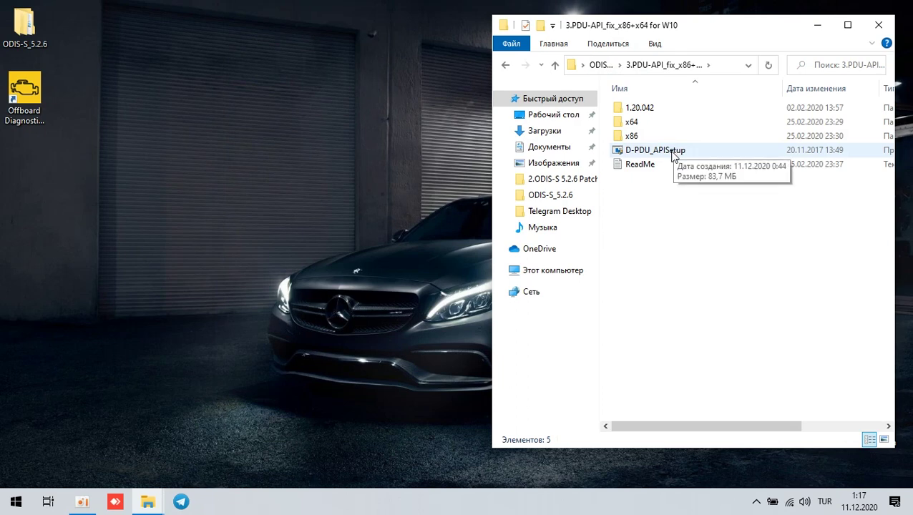
left_click(672, 151)
right_click(671, 153)
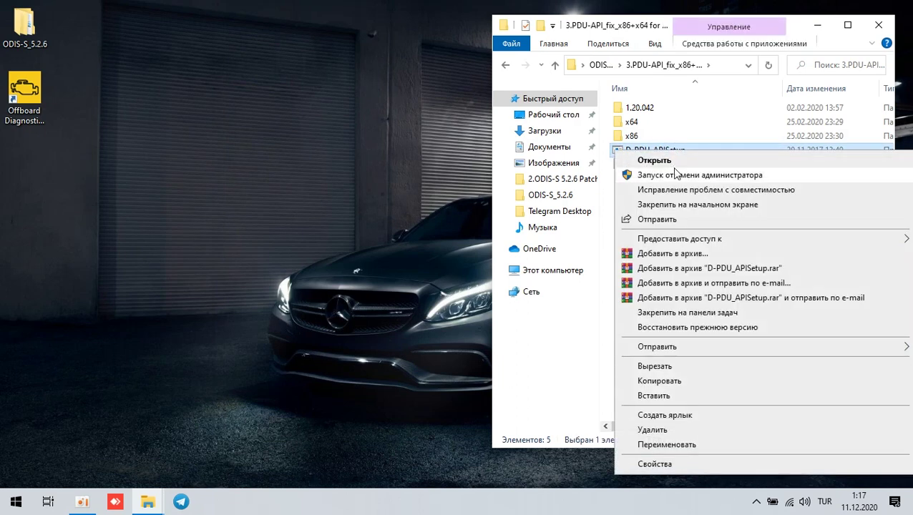
left_click(676, 175)
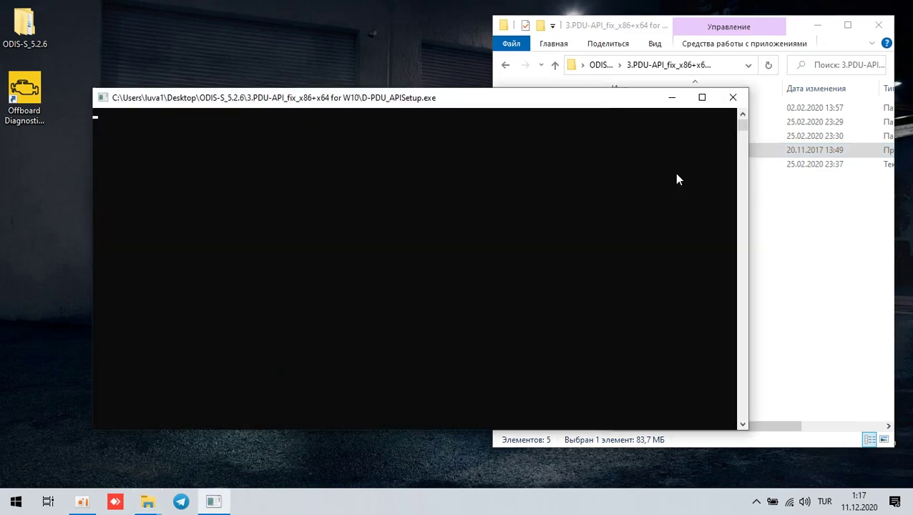
Step: Close the patch folder window and complete the Softing D-PDU API for VCIs V1.20.042 setup wizard without launching EDIC Configuration Manager
left_click(734, 98)
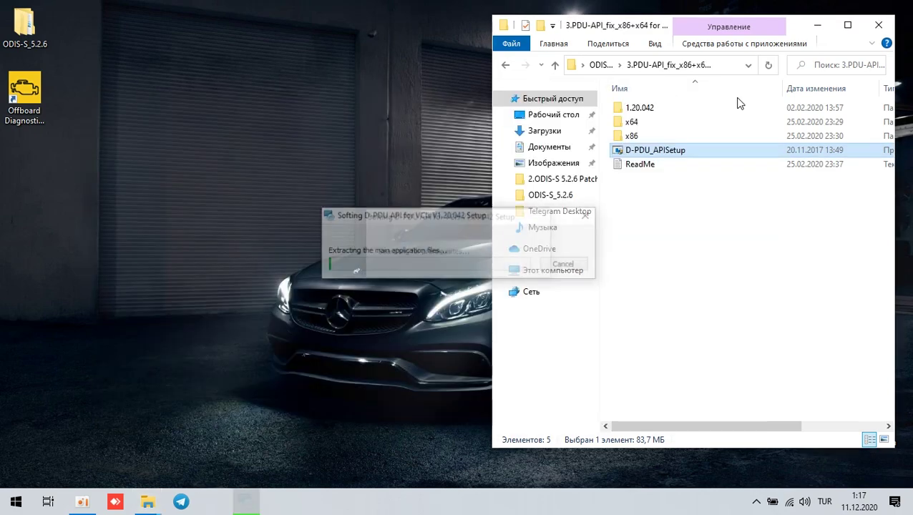
left_click(874, 33)
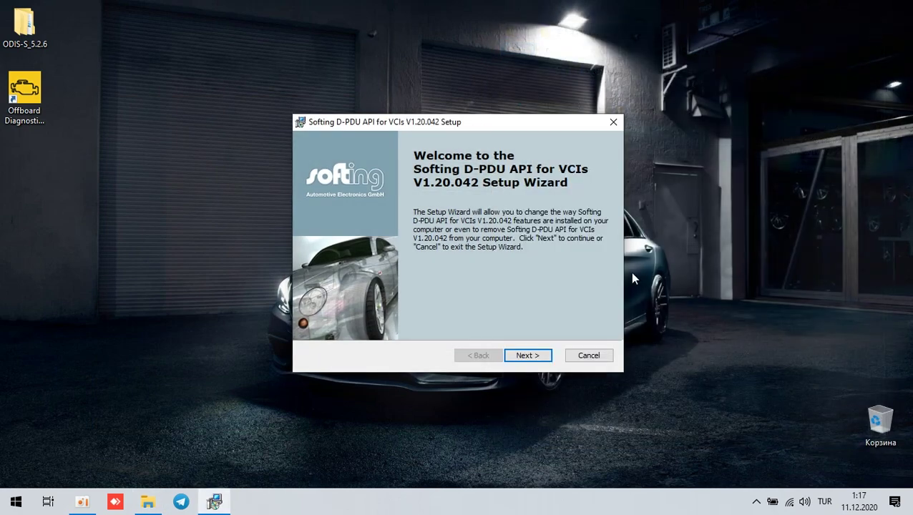
left_click(527, 356)
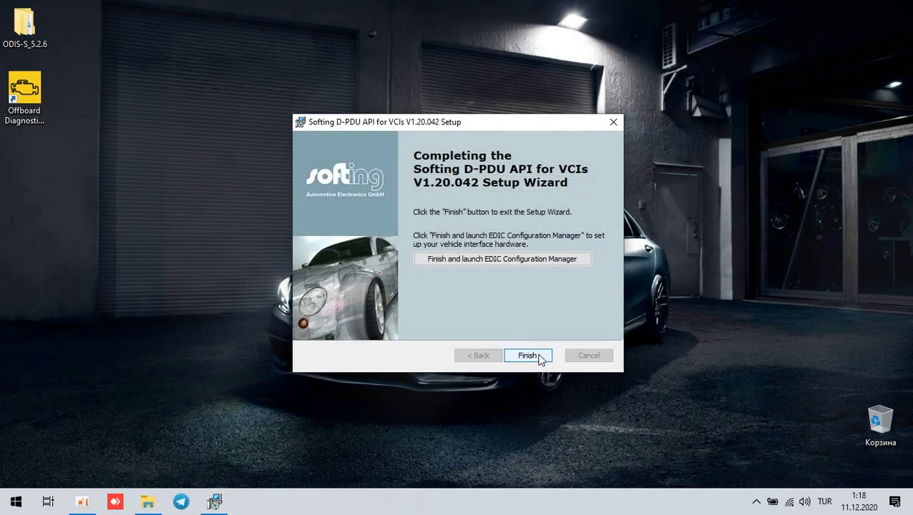
left_click(536, 353)
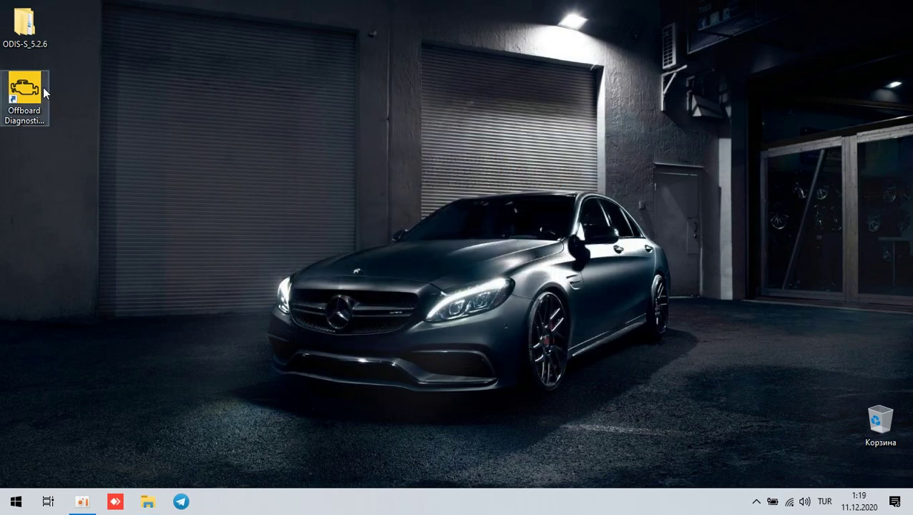
Step: Launch the Offboard Diagnostic Information System desktop shortcut as administrator
left_click(42, 86)
right_click(42, 87)
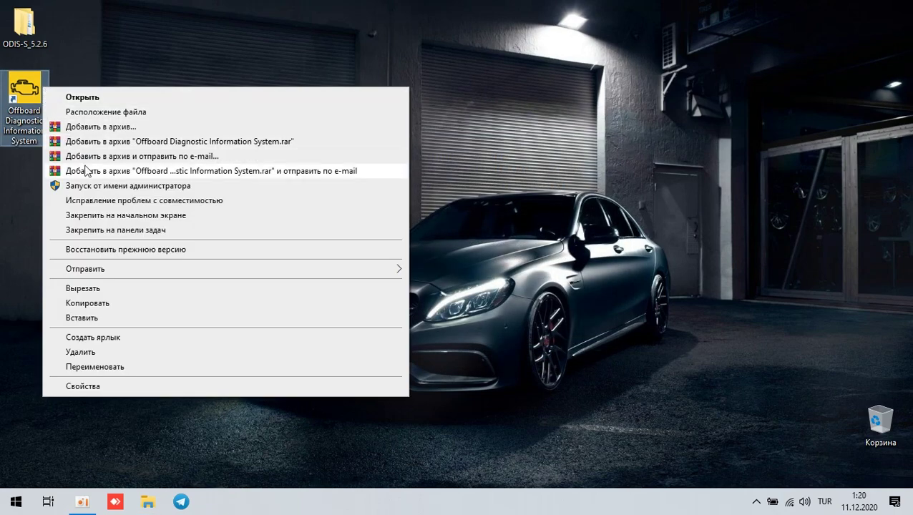
left_click(98, 186)
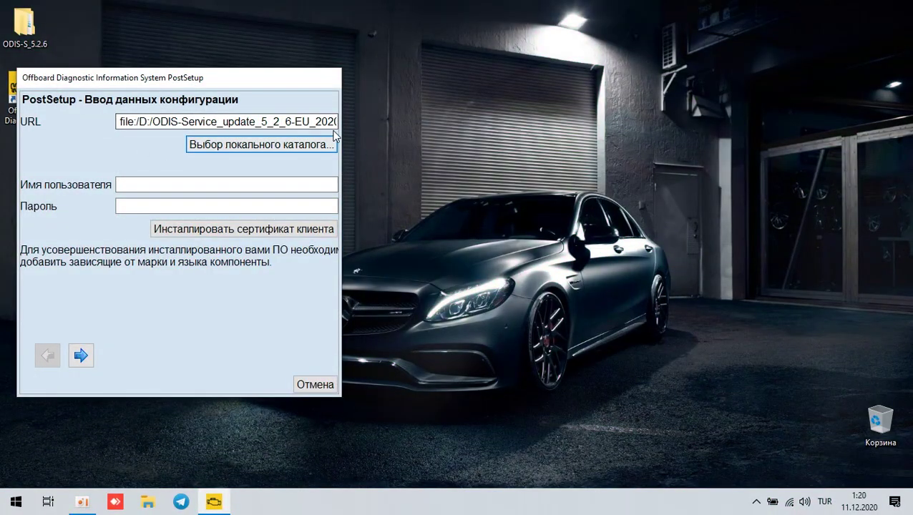
Step: Continue PostSetup with the local source file:/D:/ODIS-Service_update_5_2_6-EU_20200414/ and select Русский (RU) as the language to install
left_click_drag(346, 121, 435, 121)
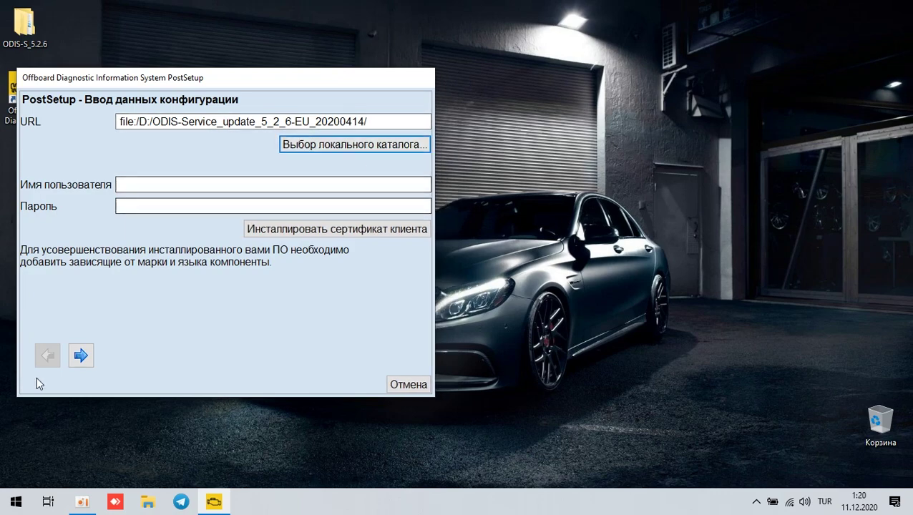
left_click(84, 355)
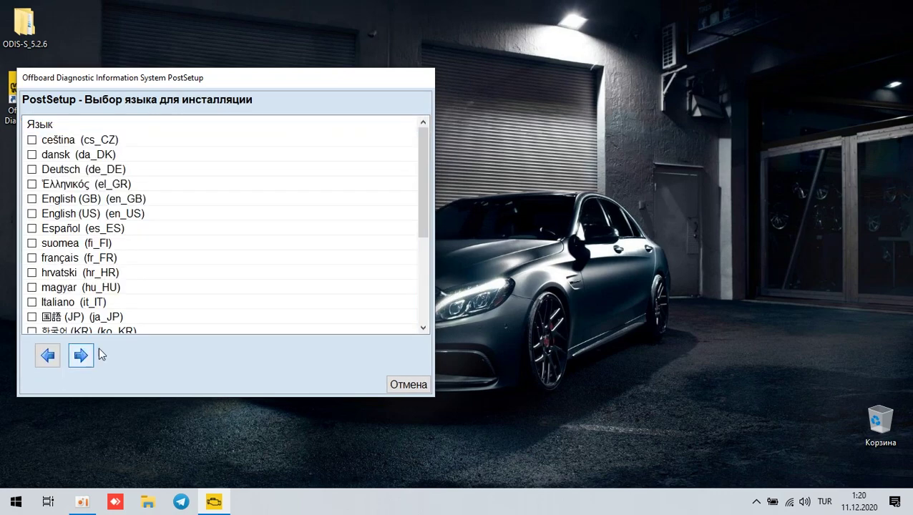
scroll(107, 194, "down", 4)
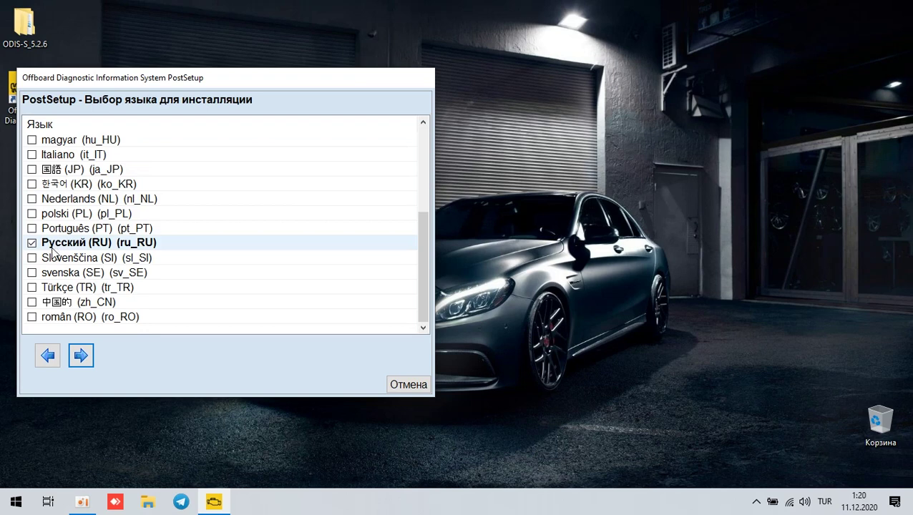
left_click(82, 353)
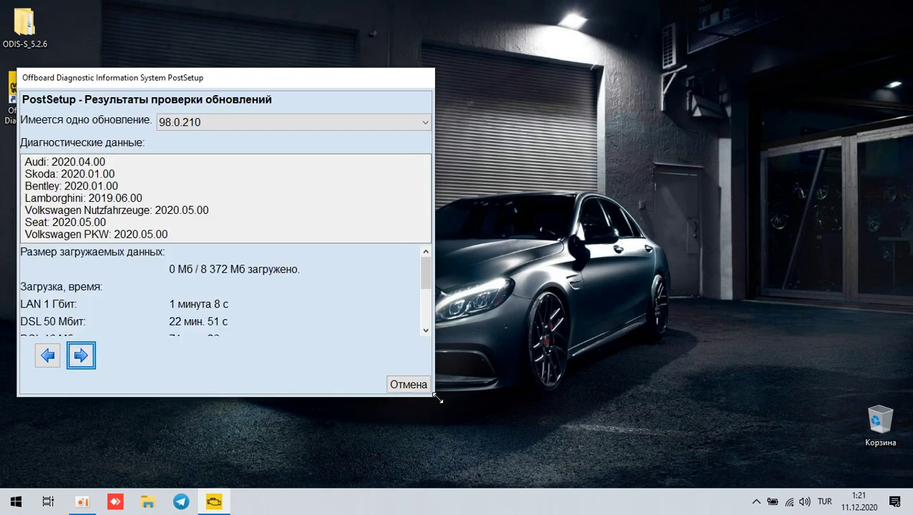
Step: Review and start update 98.0.210, install the required .NET Framework 3.5 component, and postpone the system restart
left_click_drag(432, 397, 466, 476)
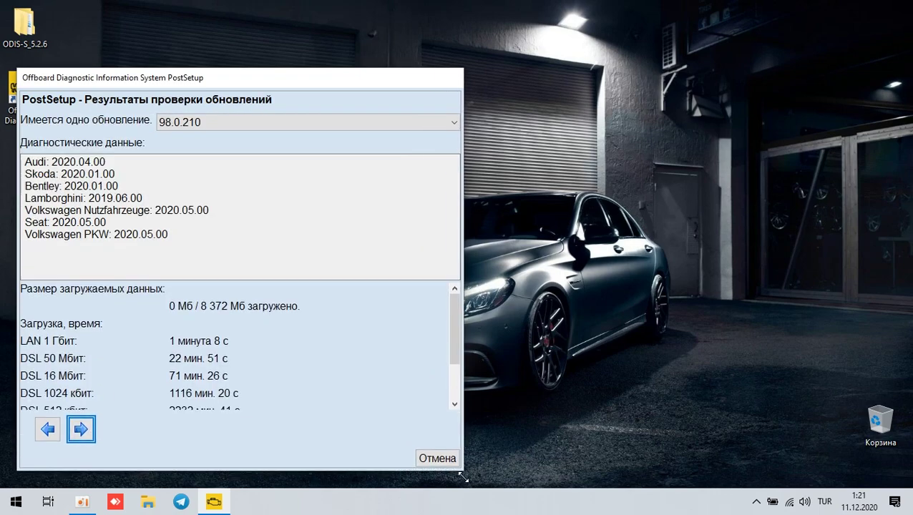
left_click_drag(456, 318, 449, 352)
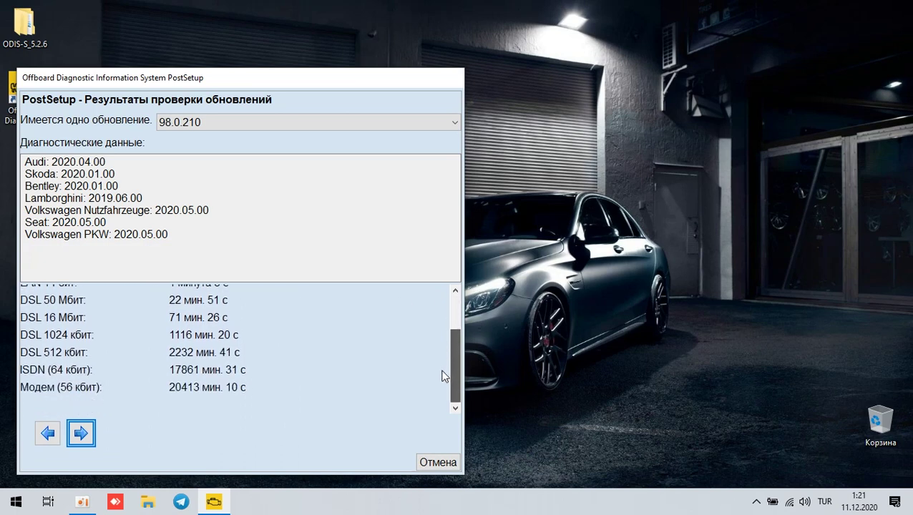
left_click(404, 122)
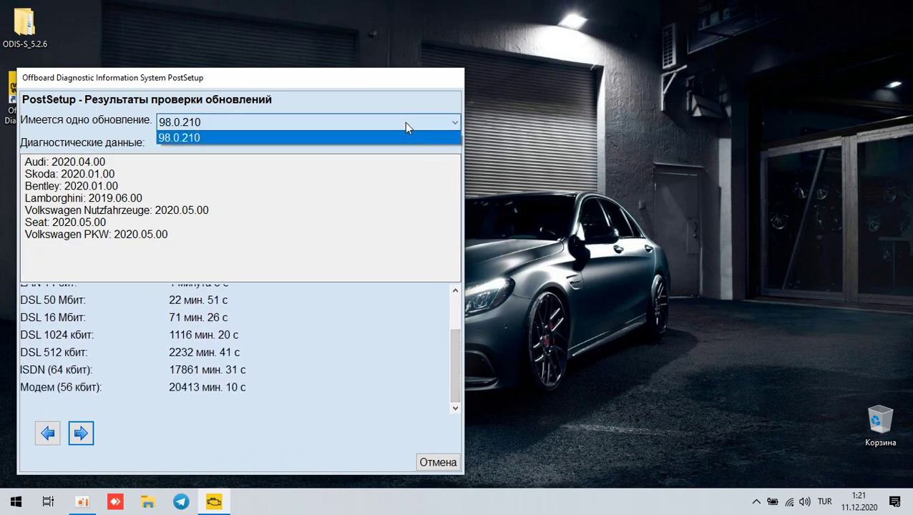
left_click(206, 87)
left_click(80, 435)
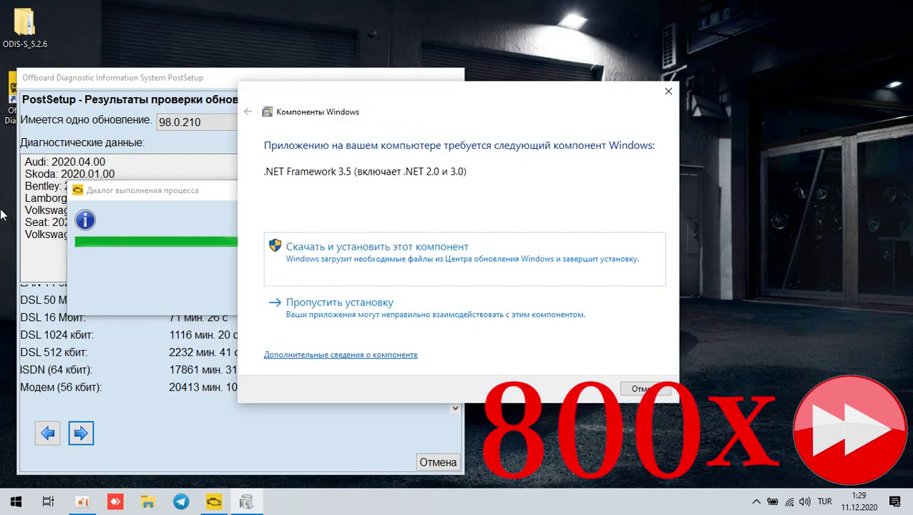
left_click(373, 246)
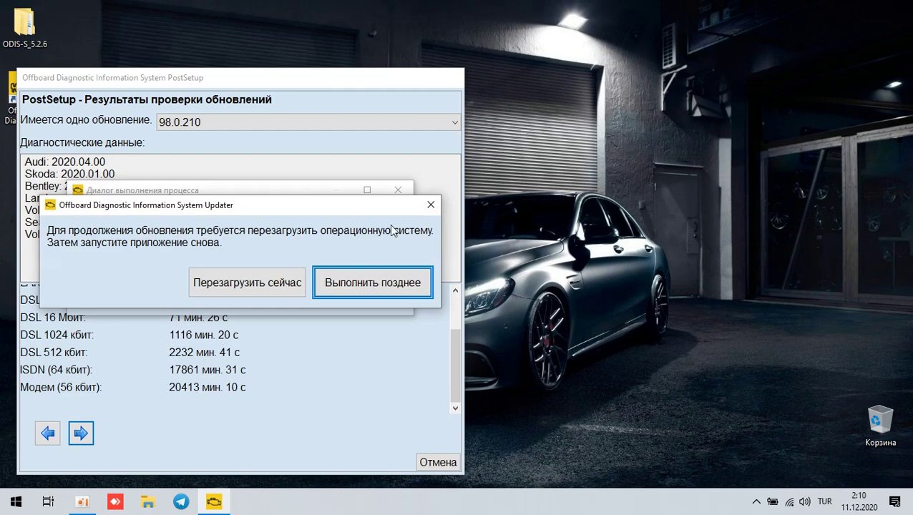
left_click(373, 286)
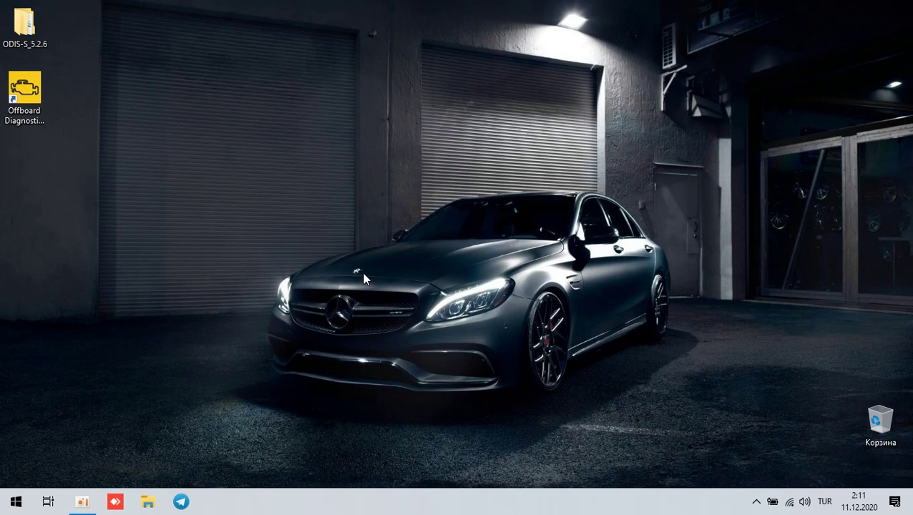
Step: Try to launch the Offboard Diagnostic Information System from the desktop and acknowledge its notice
left_click(33, 90)
double_click(33, 91)
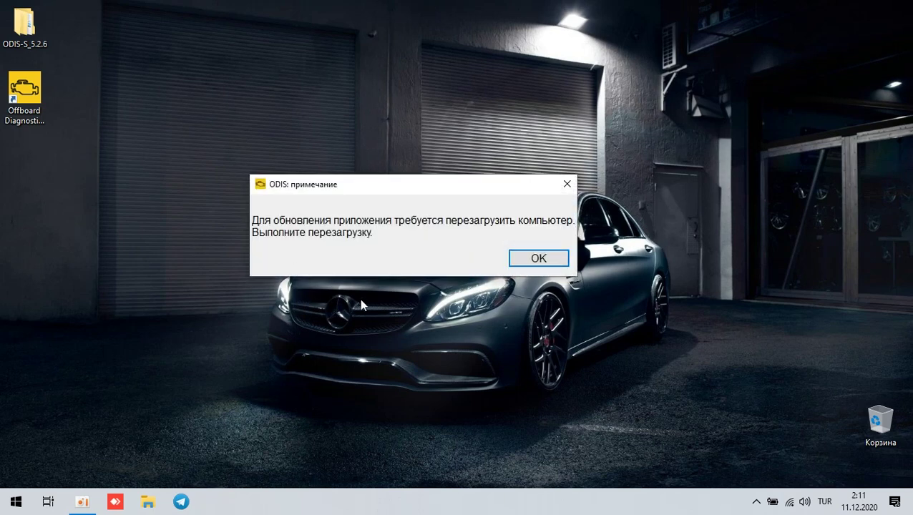
left_click(543, 260)
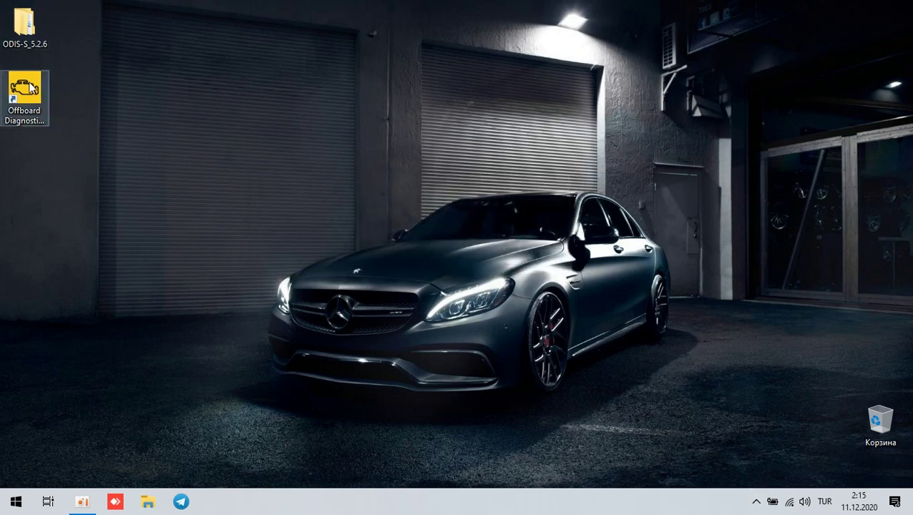
Step: Set the Offboard Diagnostic Information System desktop shortcut to always run as administrator in its compatibility properties
left_click(30, 88)
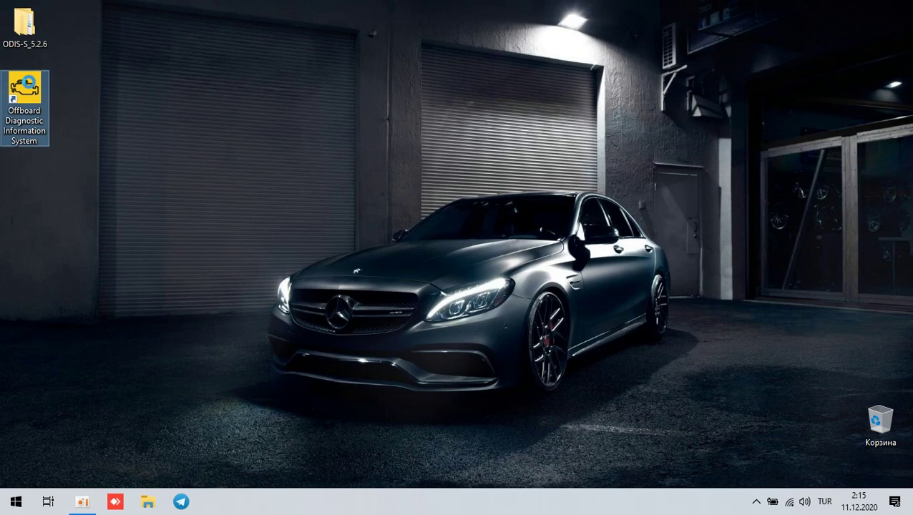
right_click(30, 86)
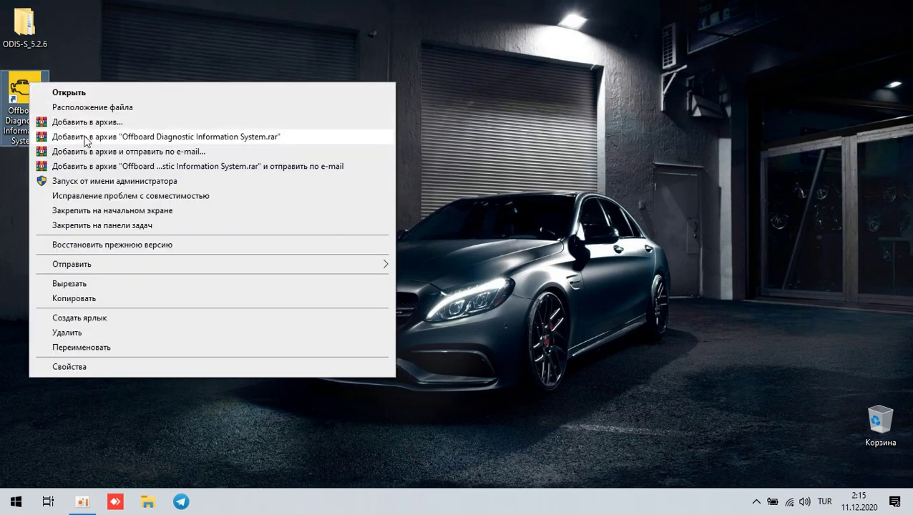
left_click(133, 367)
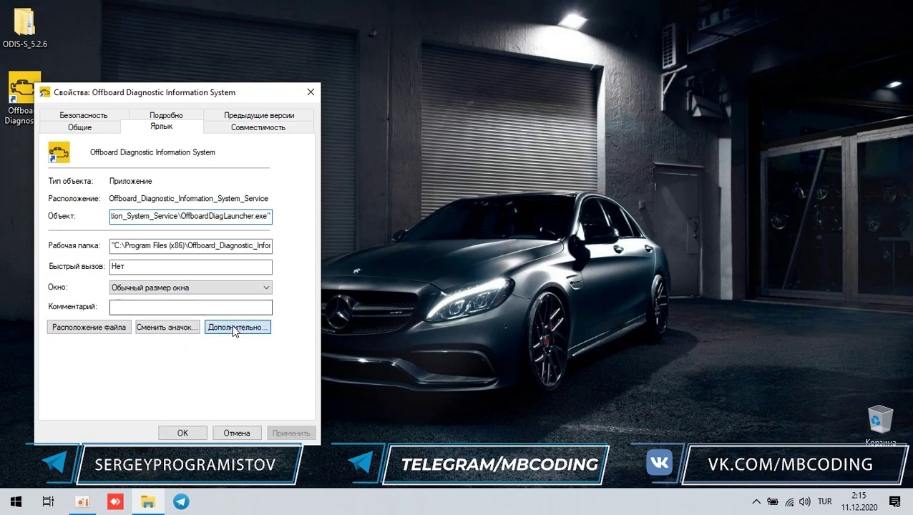
left_click(236, 328)
left_click(286, 296)
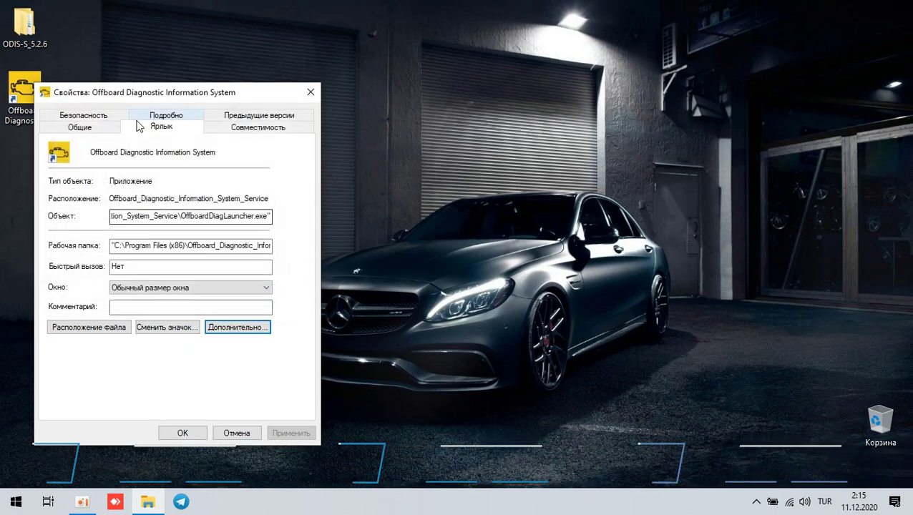
left_click(255, 126)
left_click(138, 355)
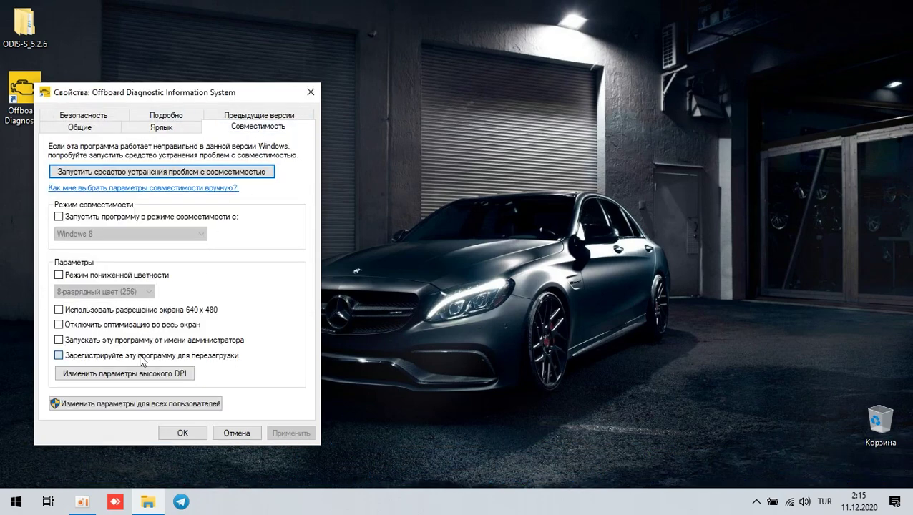
left_click(226, 354)
left_click(224, 341)
left_click(294, 437)
left_click(183, 433)
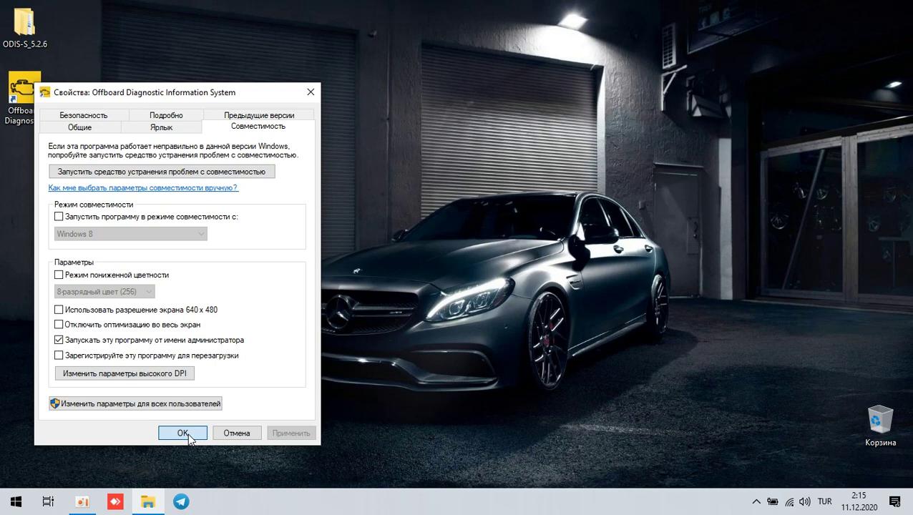
Step: Launch the Offboard Diagnostic Information System, acknowledge the software version notice, and stop the release notes from showing at the next start
double_click(22, 86)
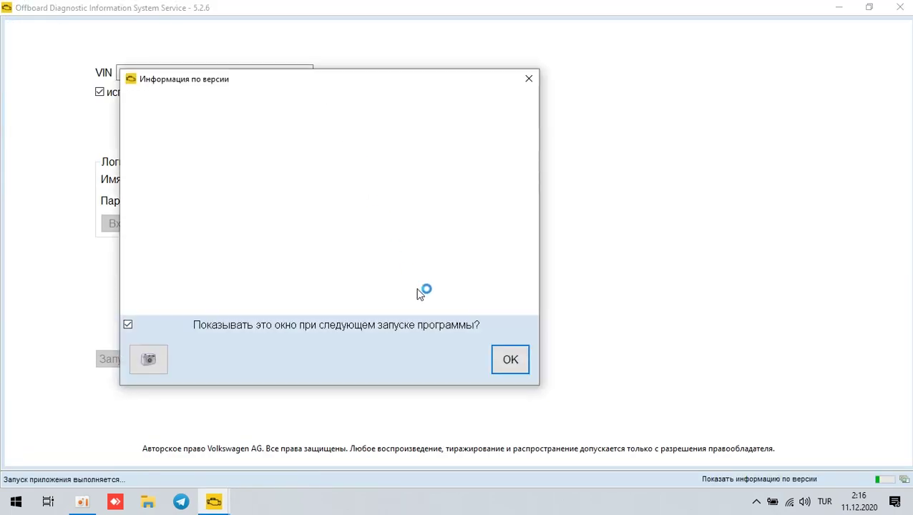
left_click(507, 364)
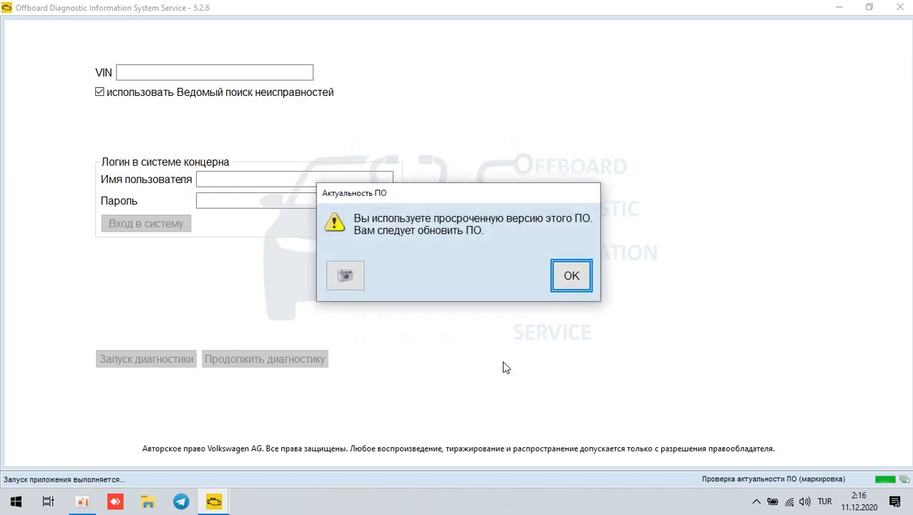
left_click(568, 275)
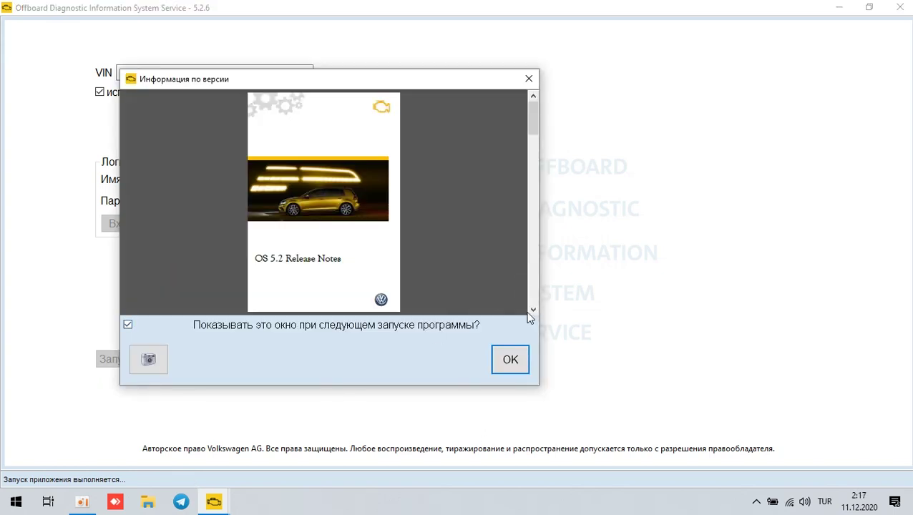
left_click(128, 325)
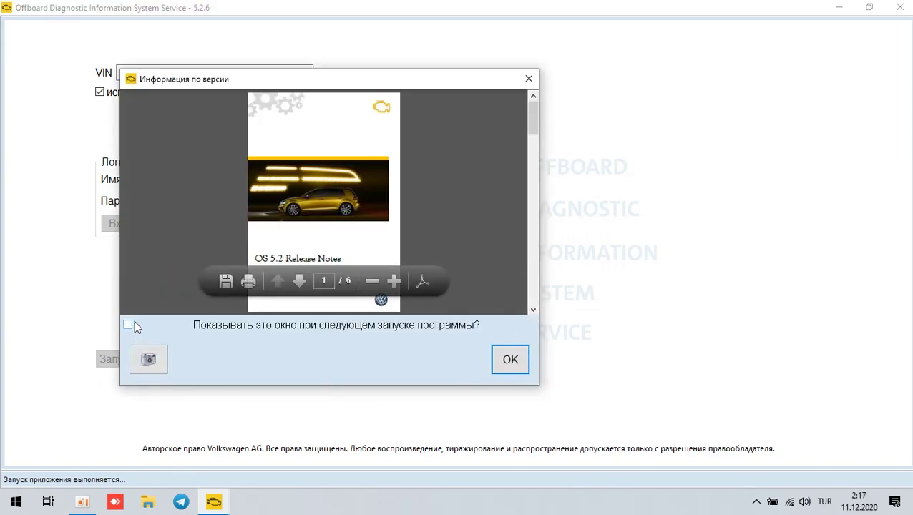
left_click(511, 358)
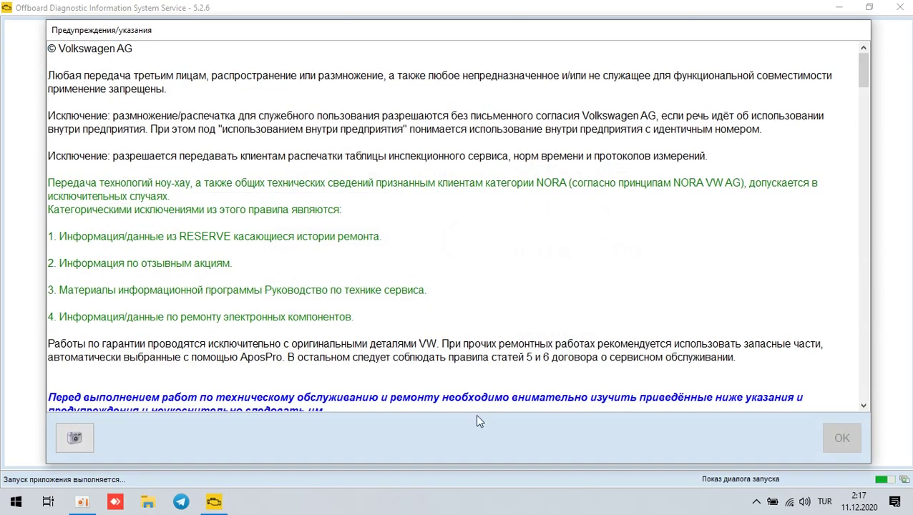
Step: Go through the warnings and instructions text to its end and accept it
scroll(815, 295, "down", 5)
scroll(815, 296, "down", 5)
left_click_drag(863, 136, 860, 400)
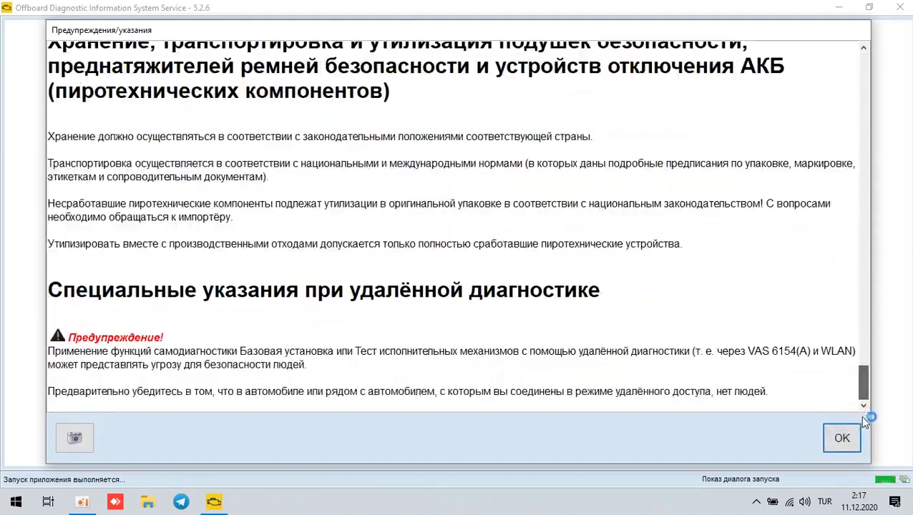
left_click(842, 439)
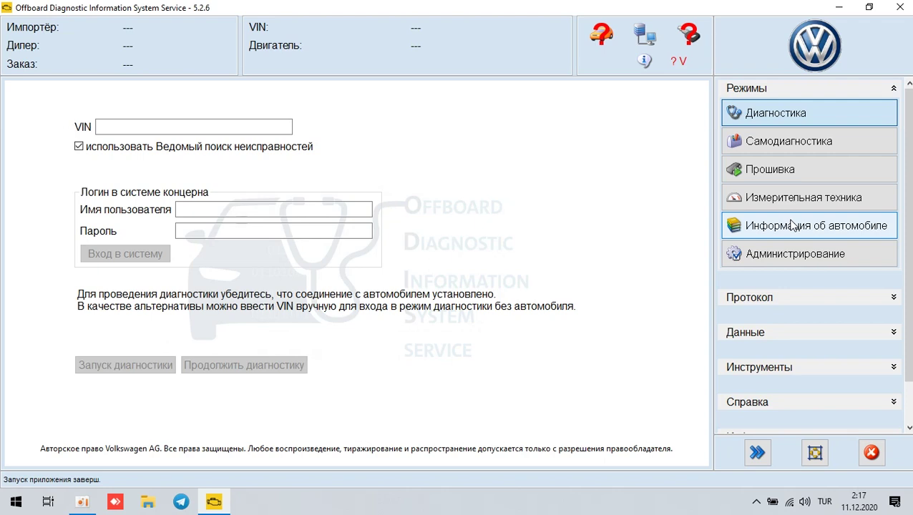
Step: Change the diagnostic VCI interface to J2534 PassThru with OpenPort 2.0 J2534 ISO/CAN/VPW/PWM, confirming that the VAS 6154 is disconnected
left_click(758, 370)
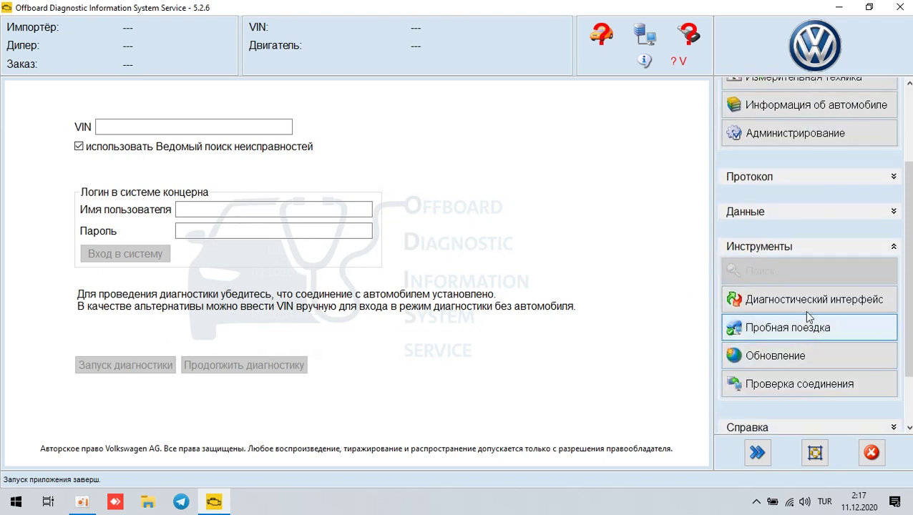
left_click(809, 300)
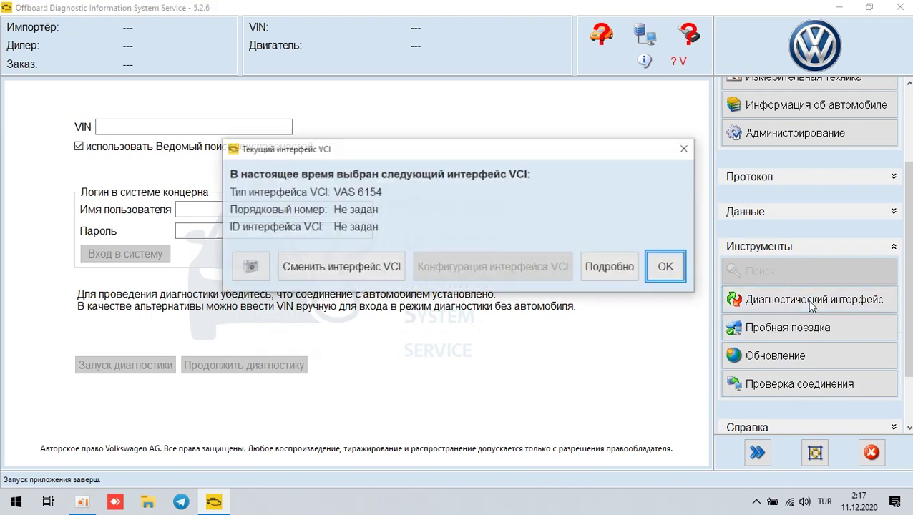
left_click(358, 268)
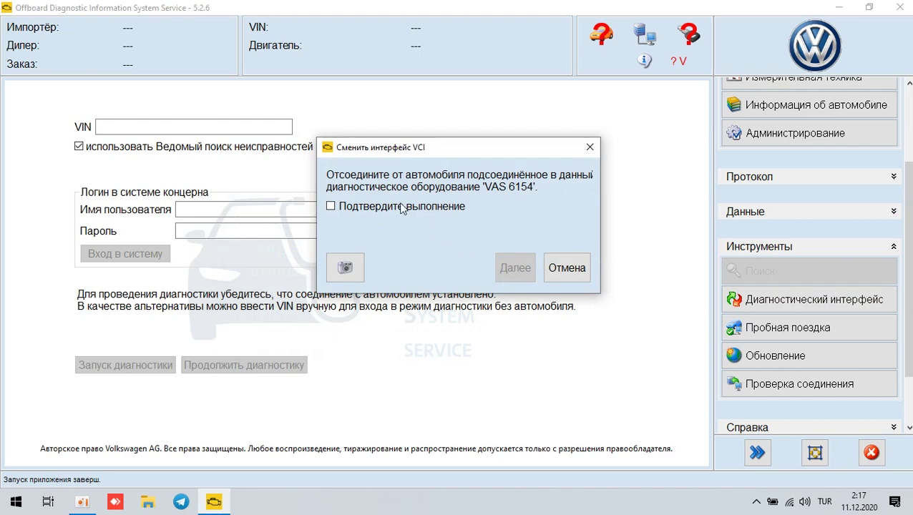
left_click(401, 206)
left_click(523, 270)
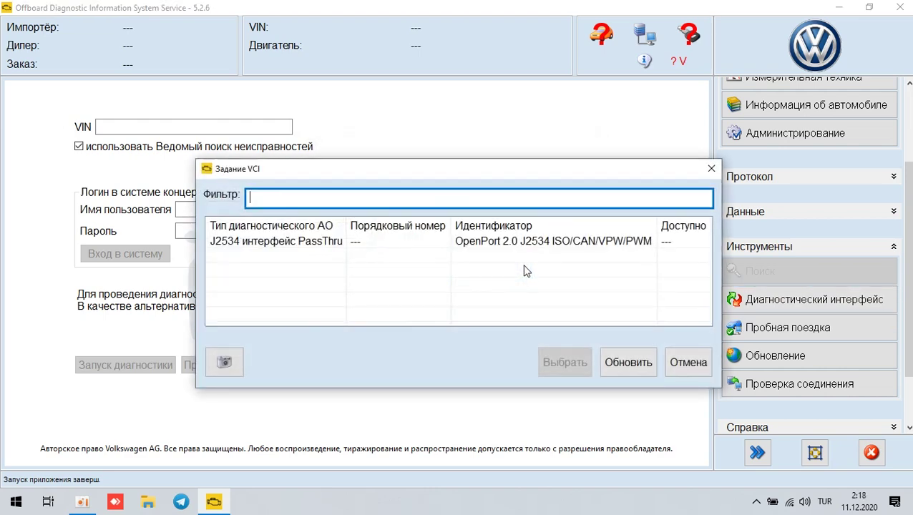
left_click(259, 249)
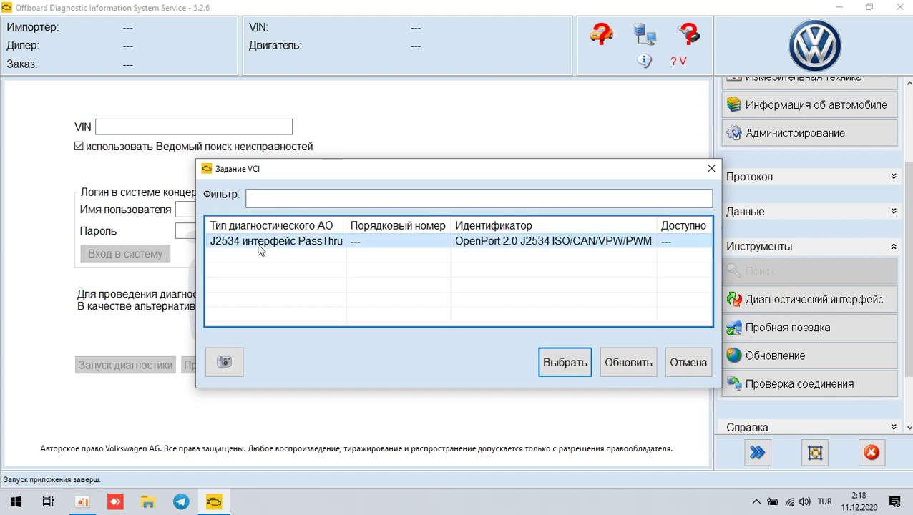
left_click(565, 362)
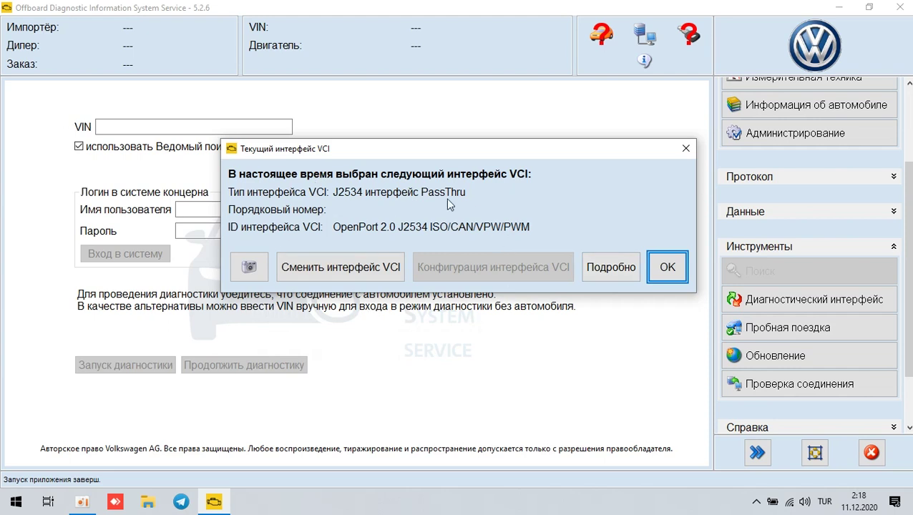
left_click(665, 269)
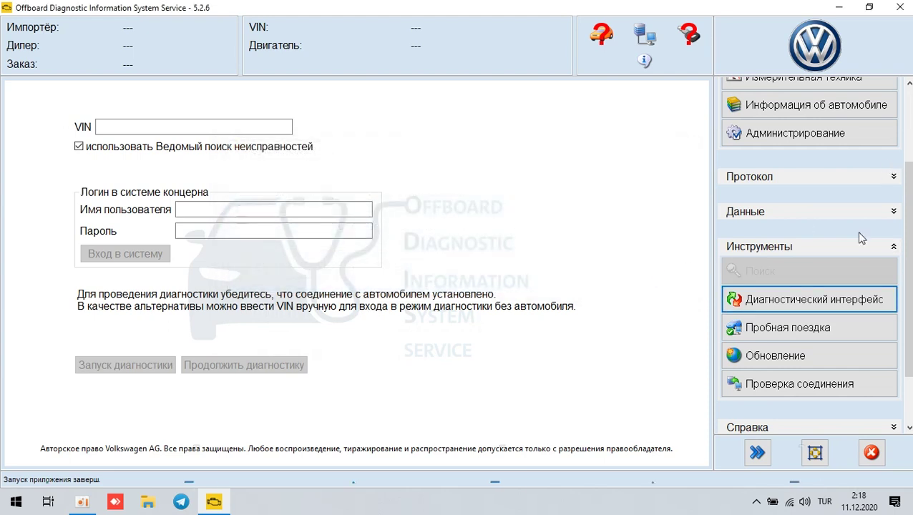
Step: Set the brand design to Bentley in the administration settings and save the change
left_click(793, 134)
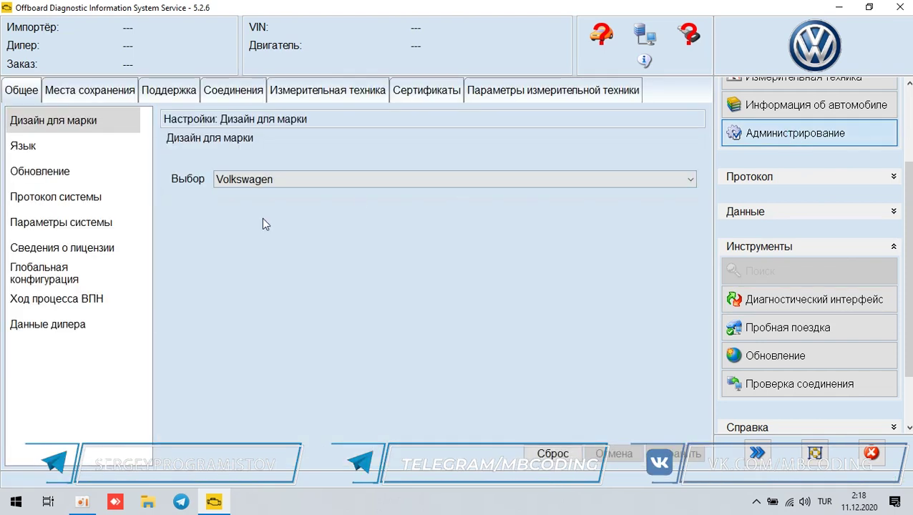
left_click(218, 178)
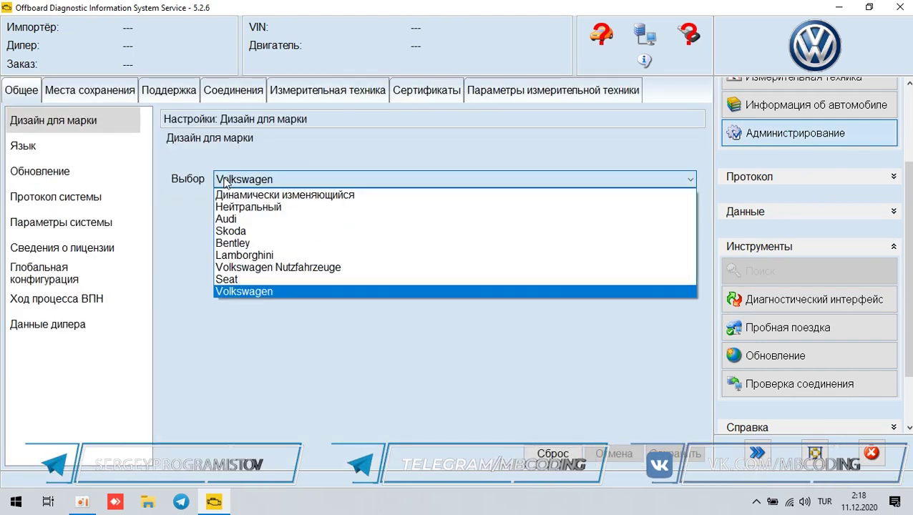
left_click(247, 243)
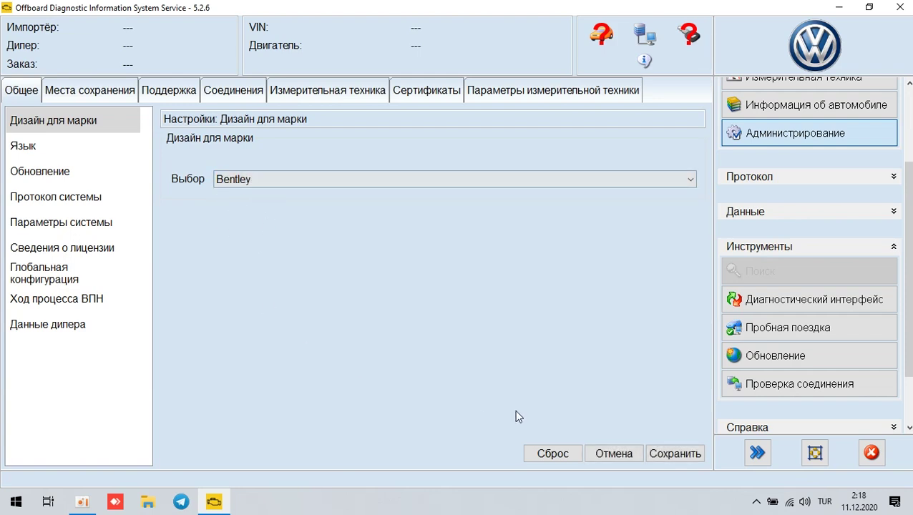
left_click(670, 454)
left_click(564, 276)
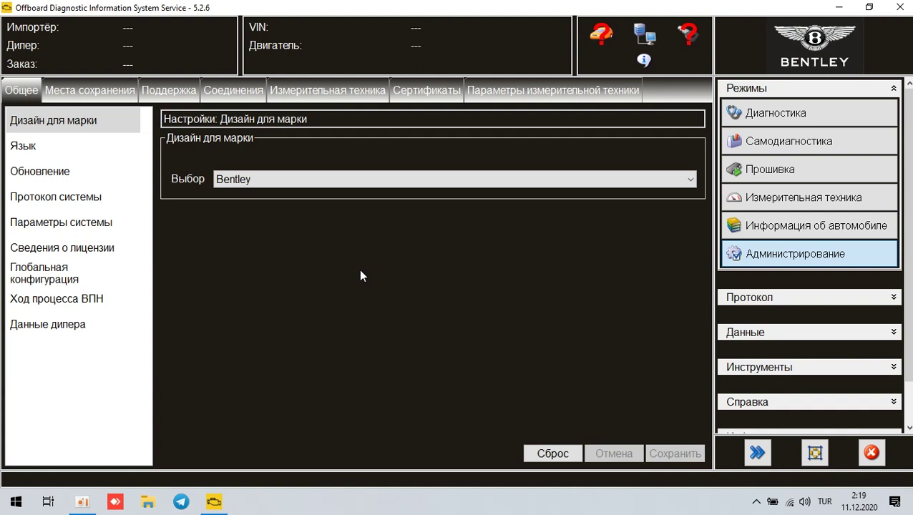
left_click(82, 502)
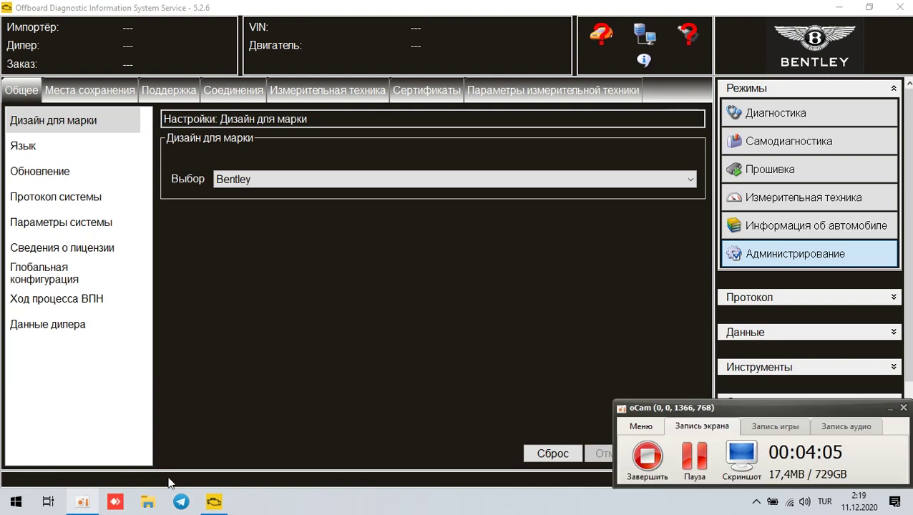
left_click(889, 408)
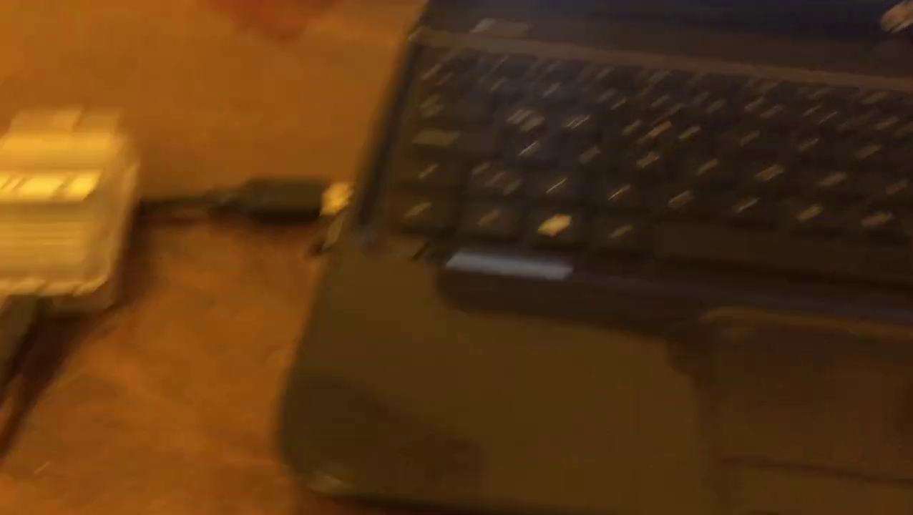